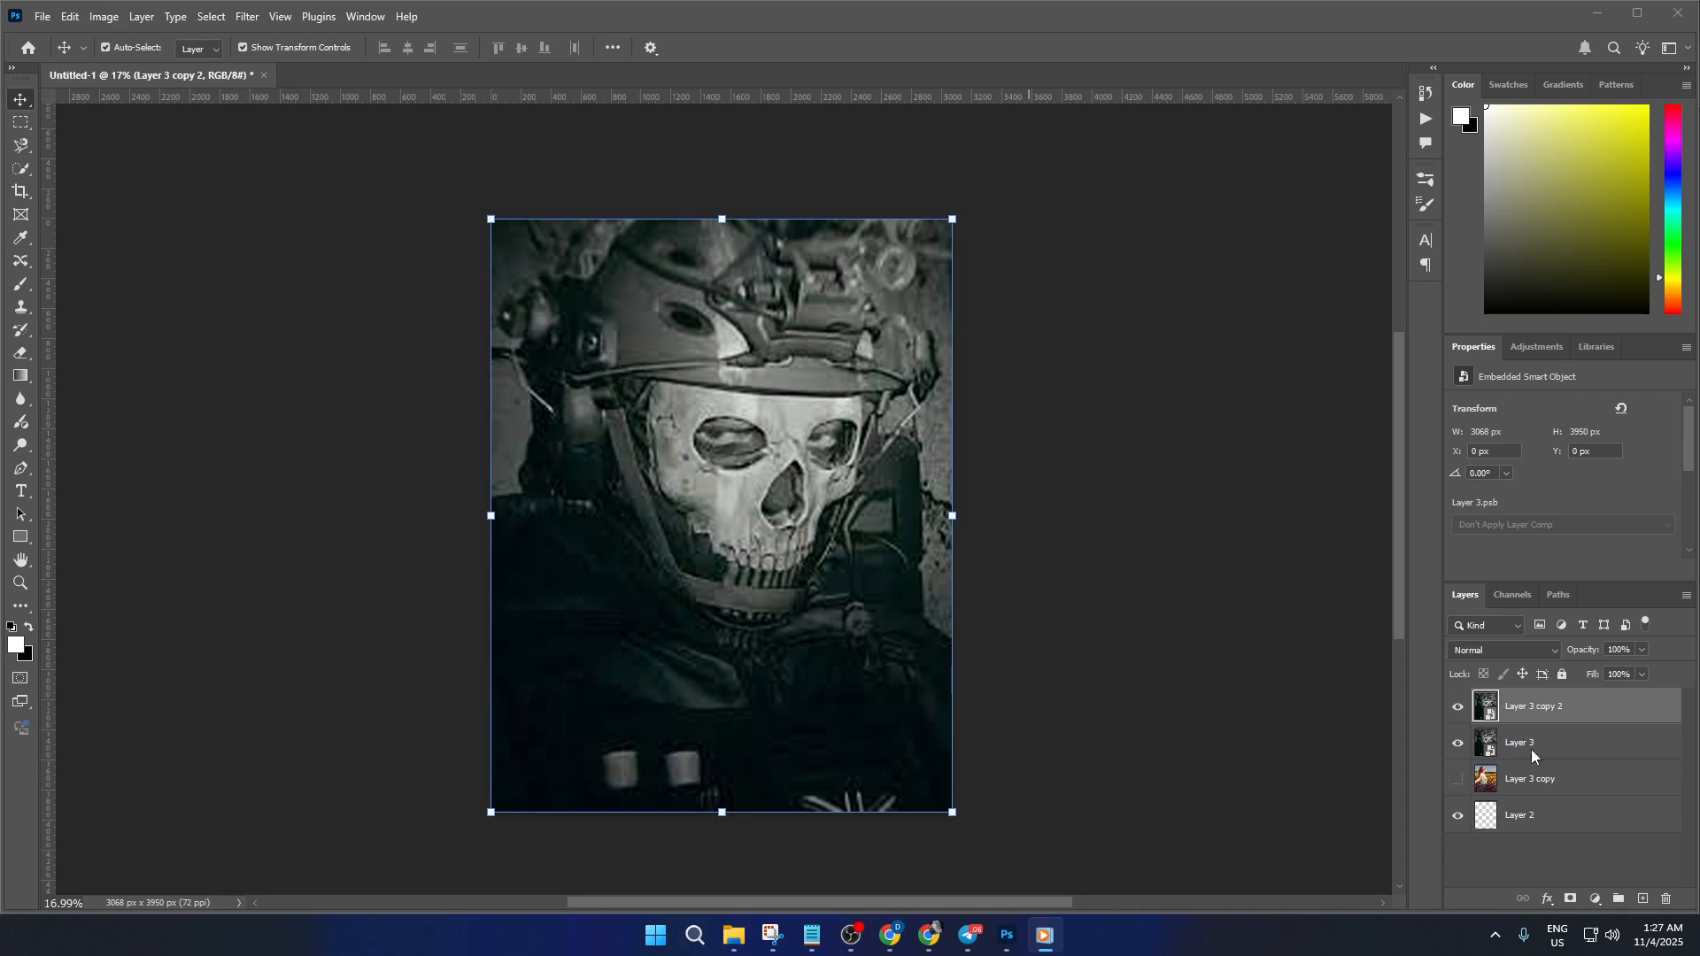
# Delete the duplicate layer Layer 3 copy 2, keeping the original Layer 3
pyautogui.click(1567, 707)
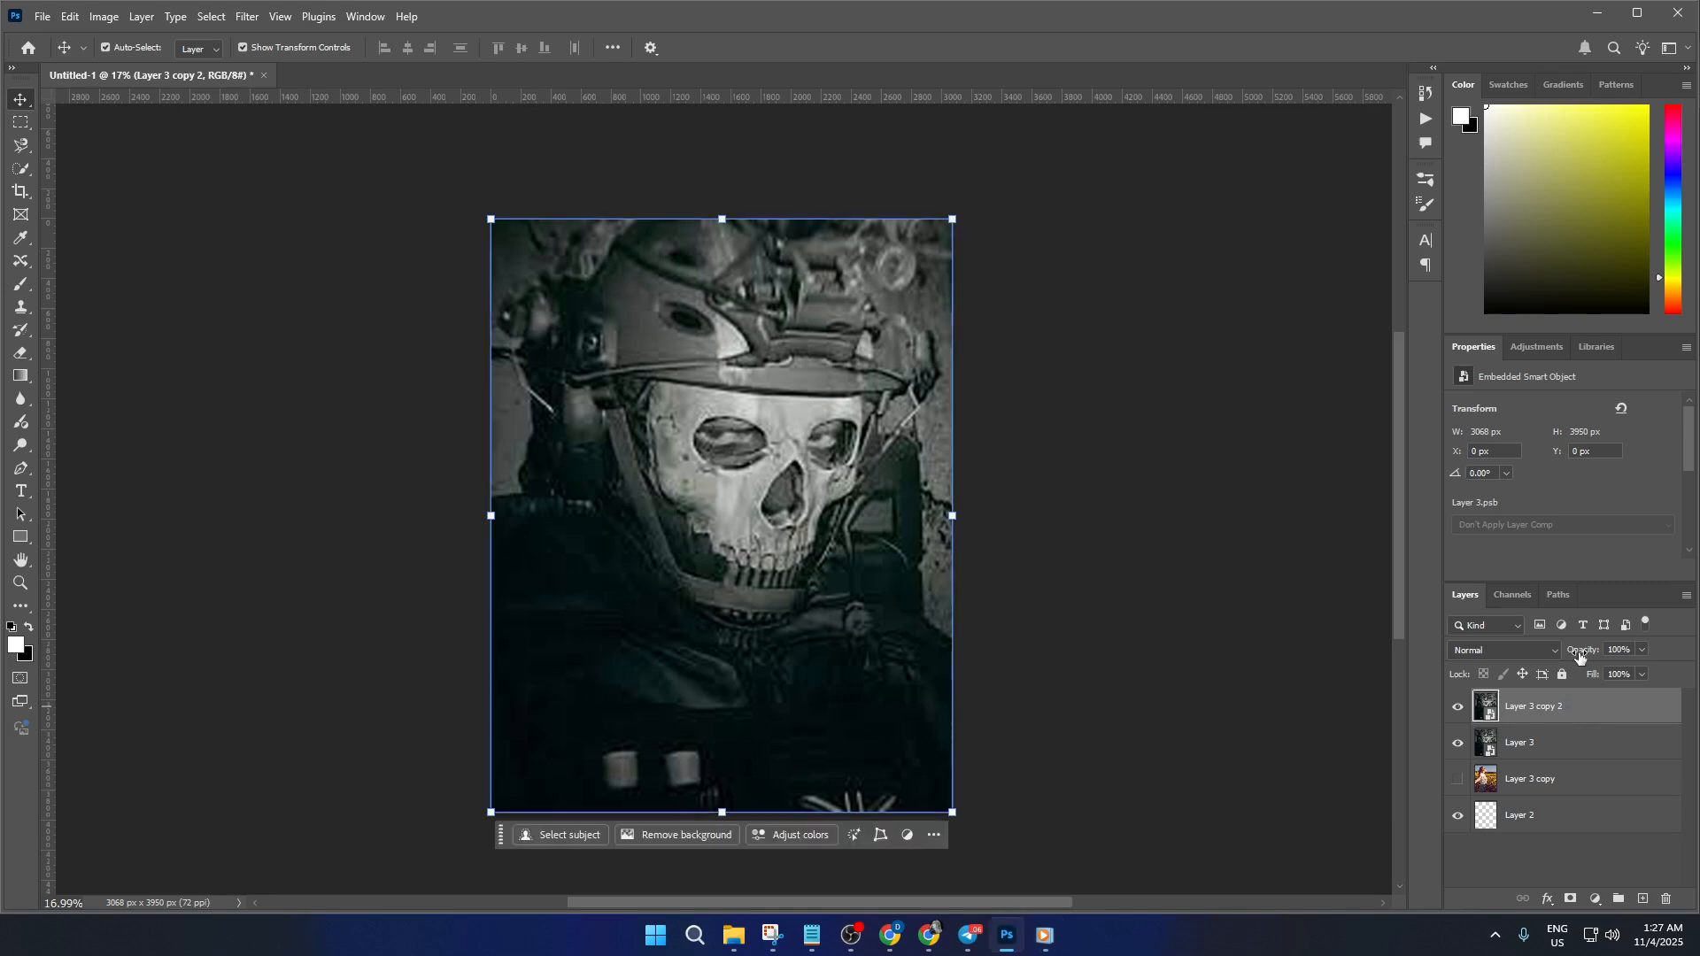
pyautogui.click(1540, 743)
pyautogui.click(1578, 714)
pyautogui.press('Delete')
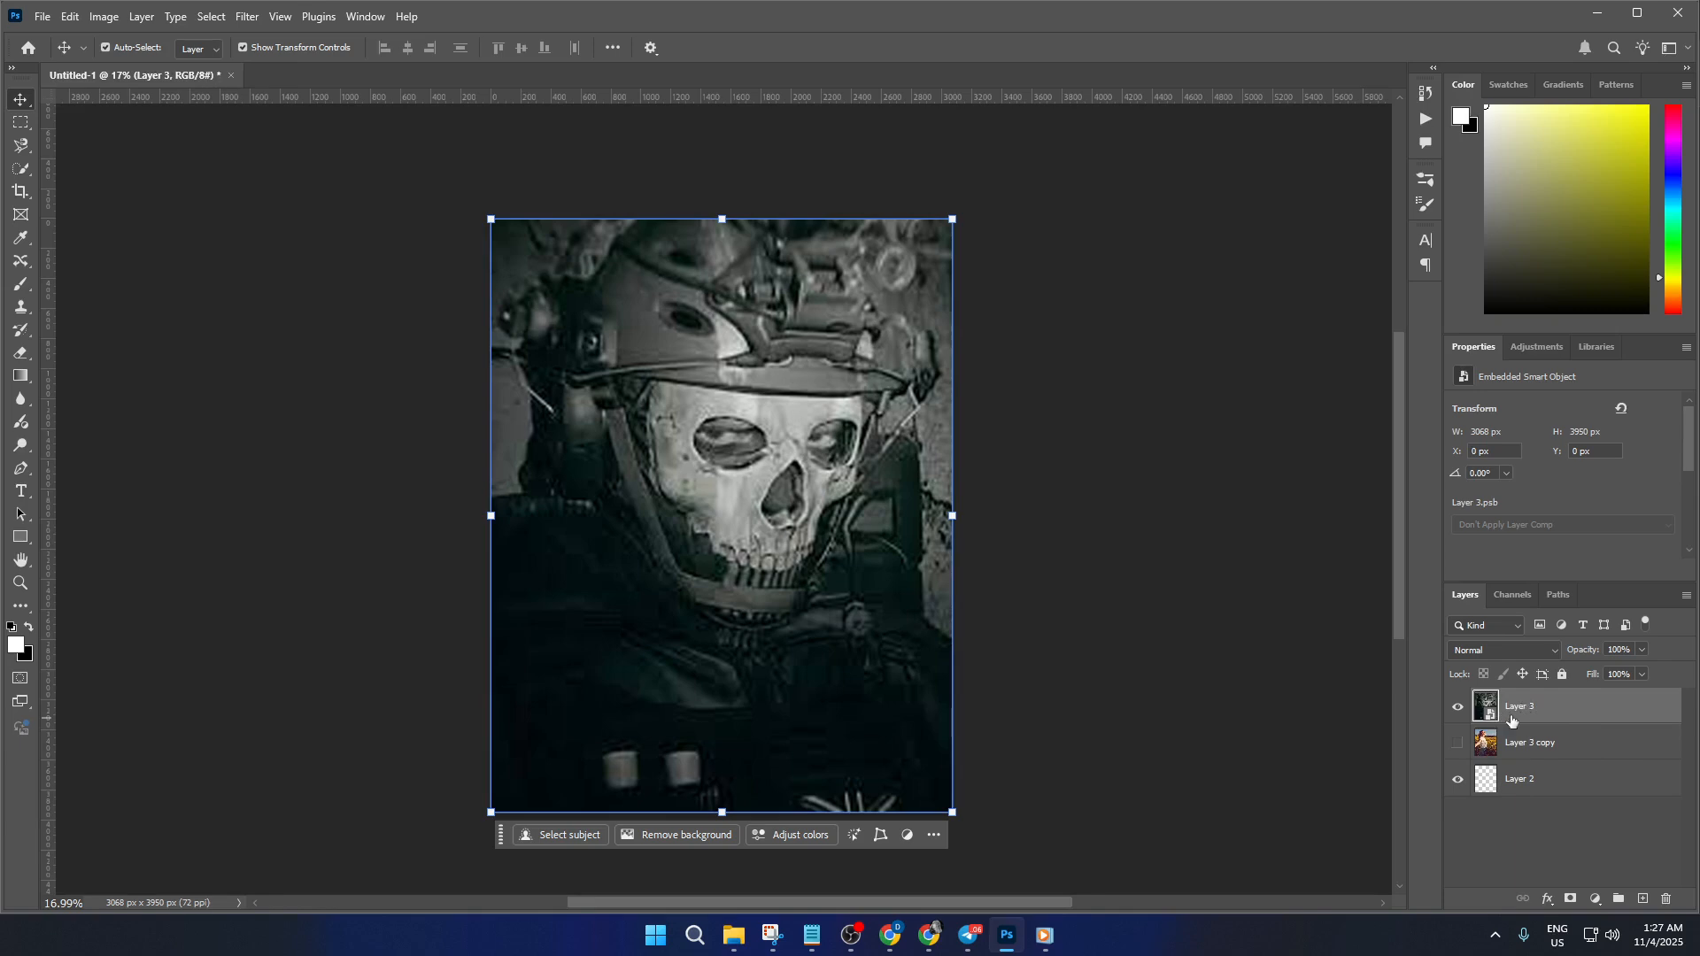
# Duplicate the skull-mask image layer, Layer 3
pyautogui.rightClick(1565, 712)
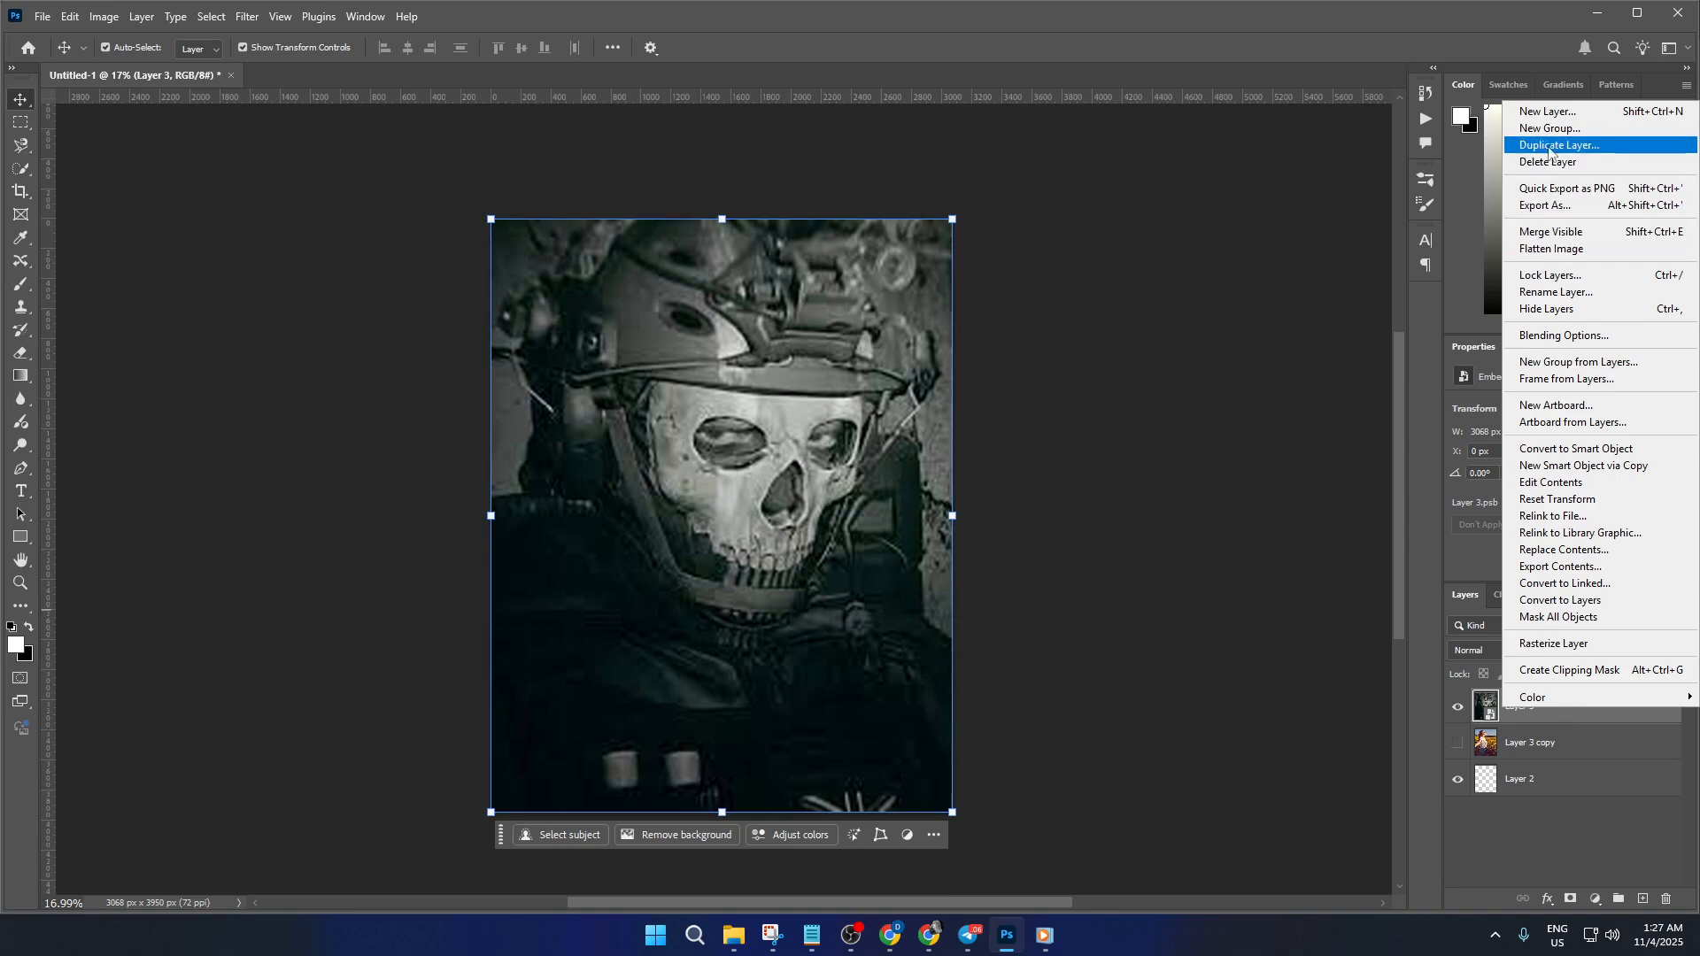
pyautogui.click(1579, 731)
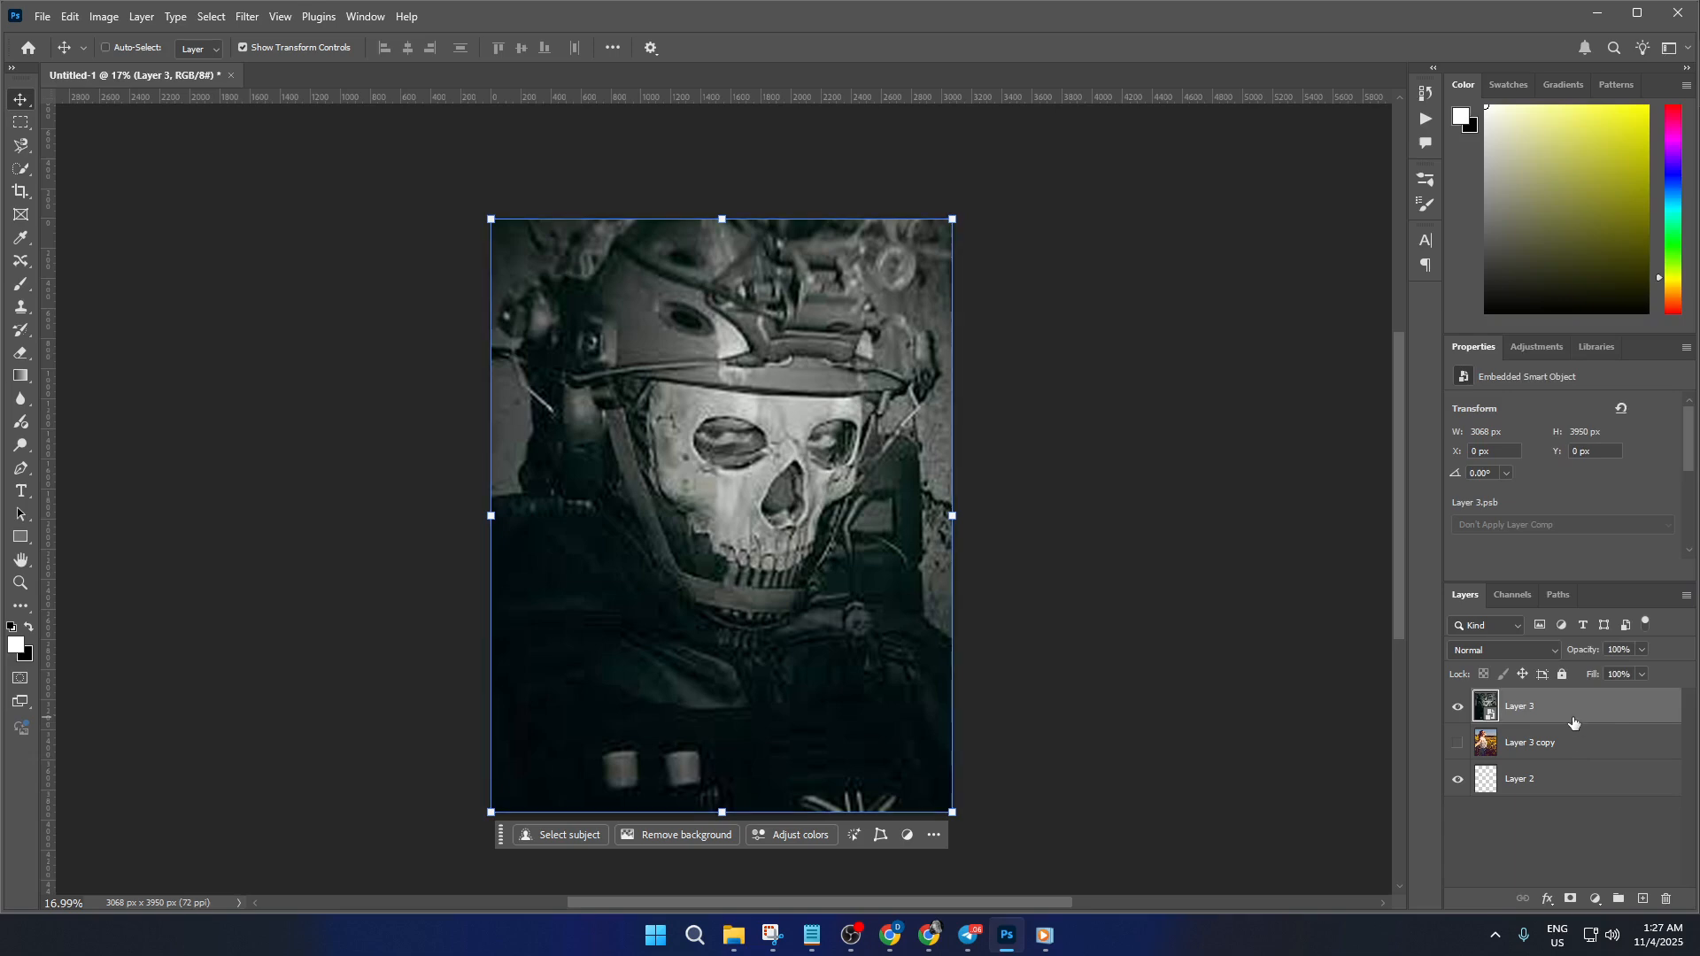
pyautogui.hotkey('ctrl', 'j')
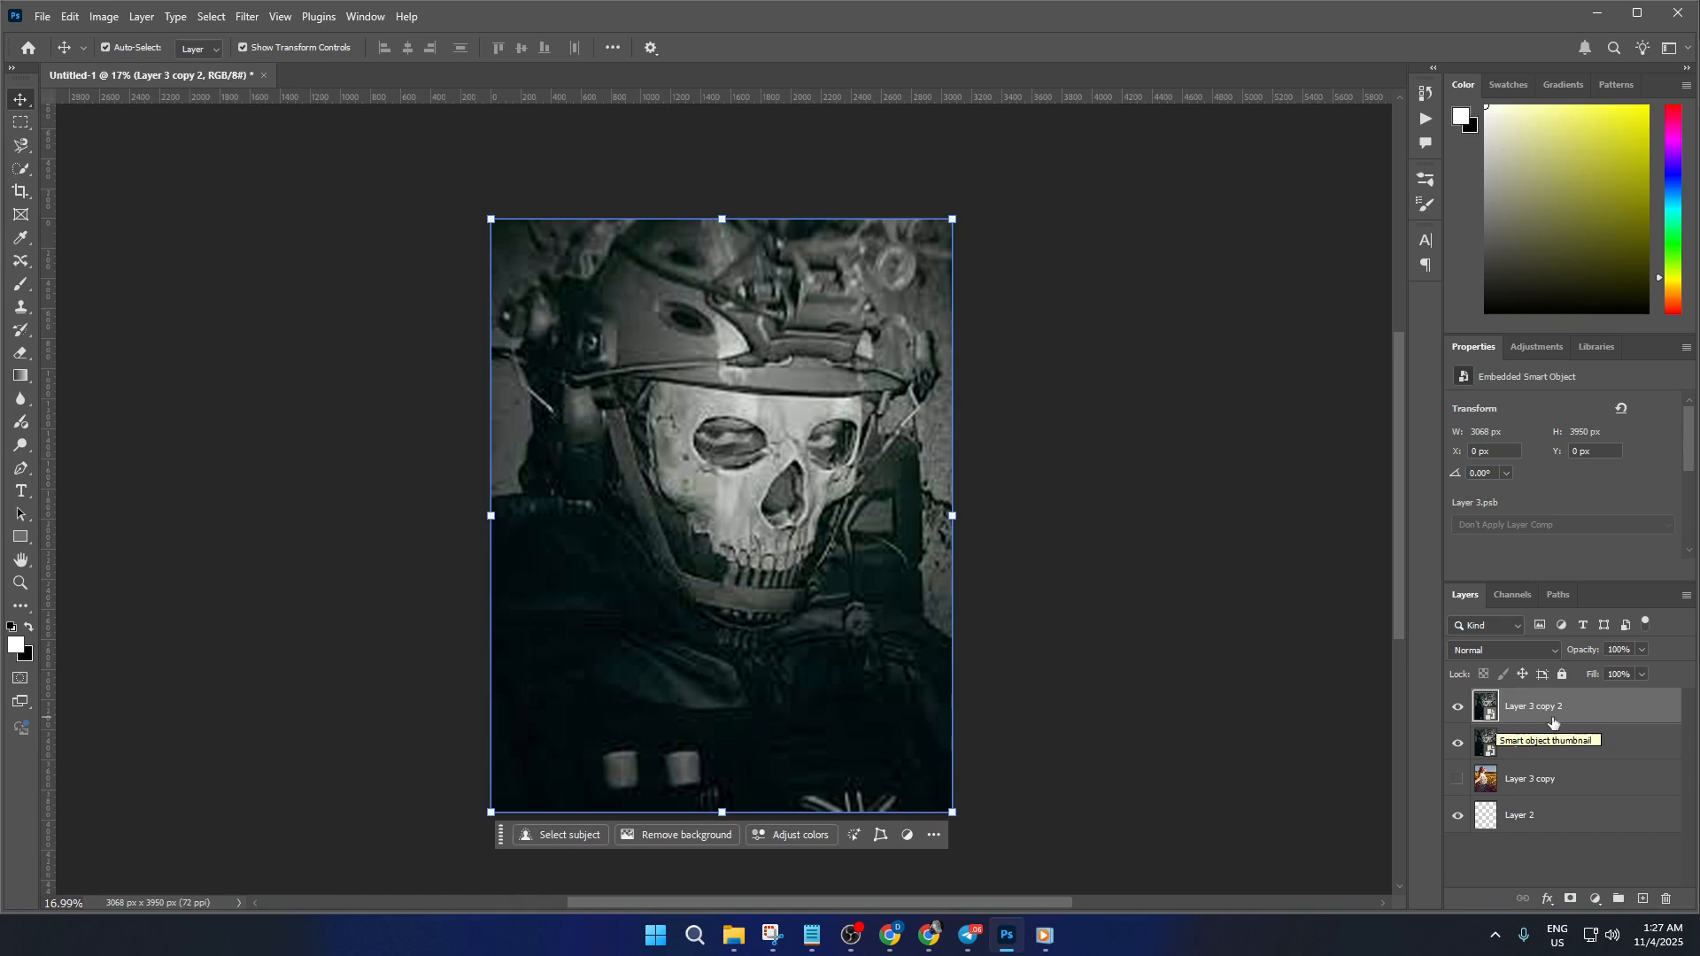
# Rasterize Layer 3 copy 2 and convert it back to a smart object
pyautogui.rightClick(1539, 724)
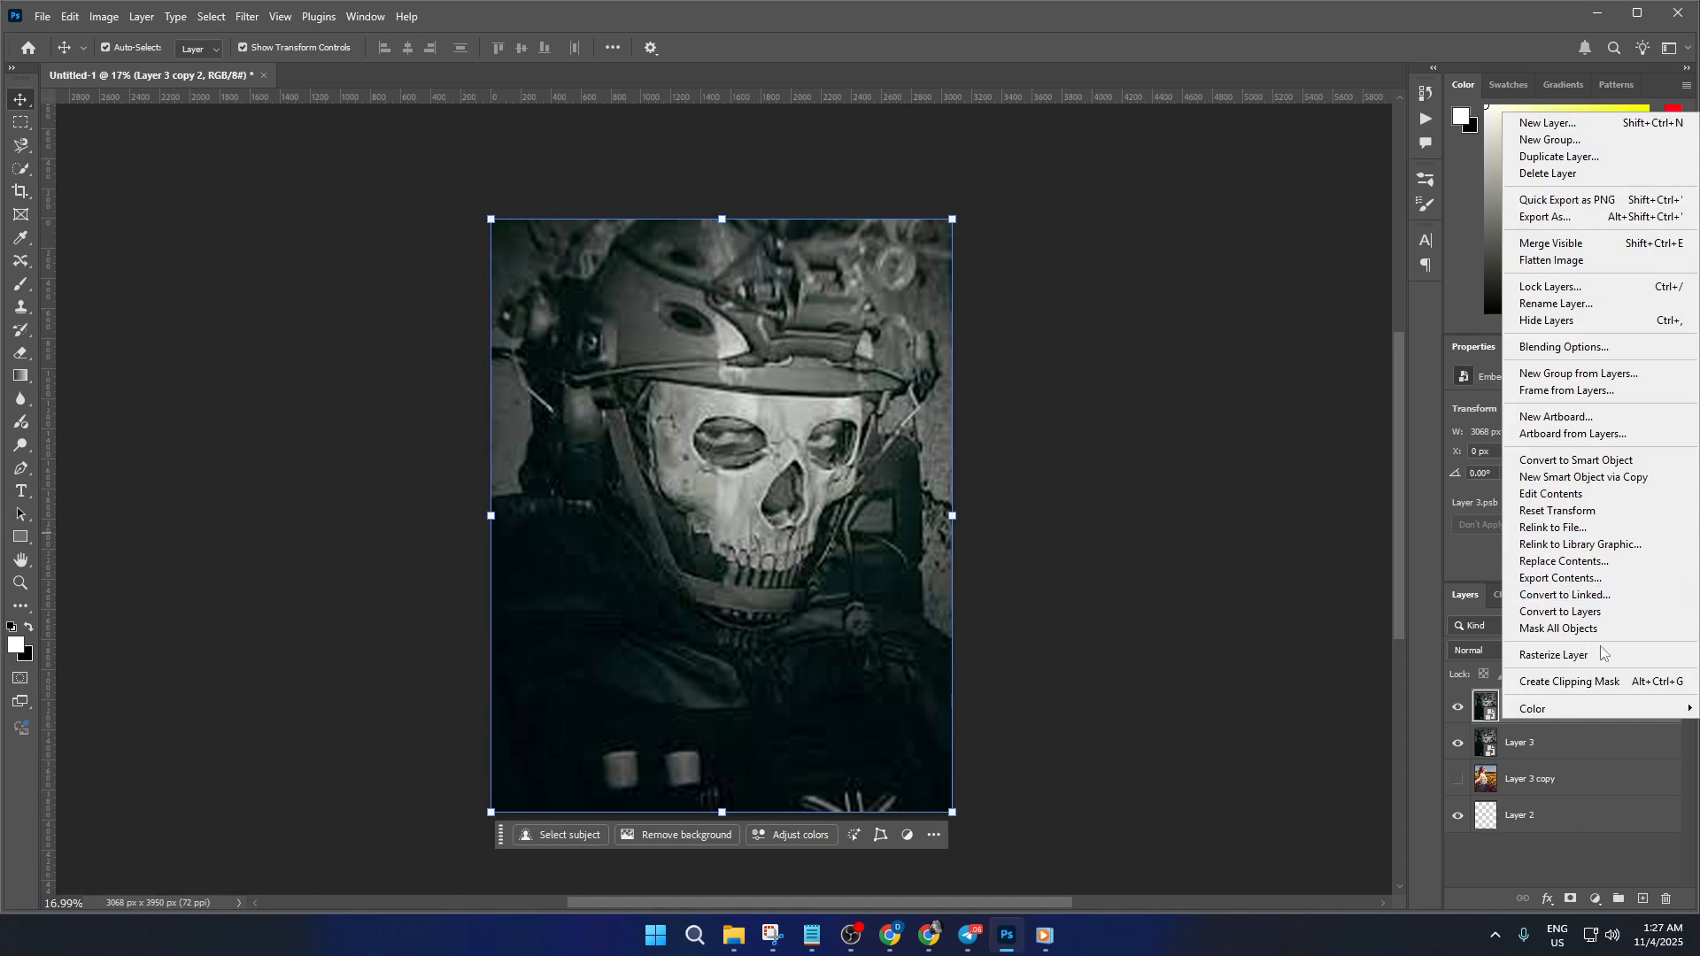
pyautogui.press('Escape')
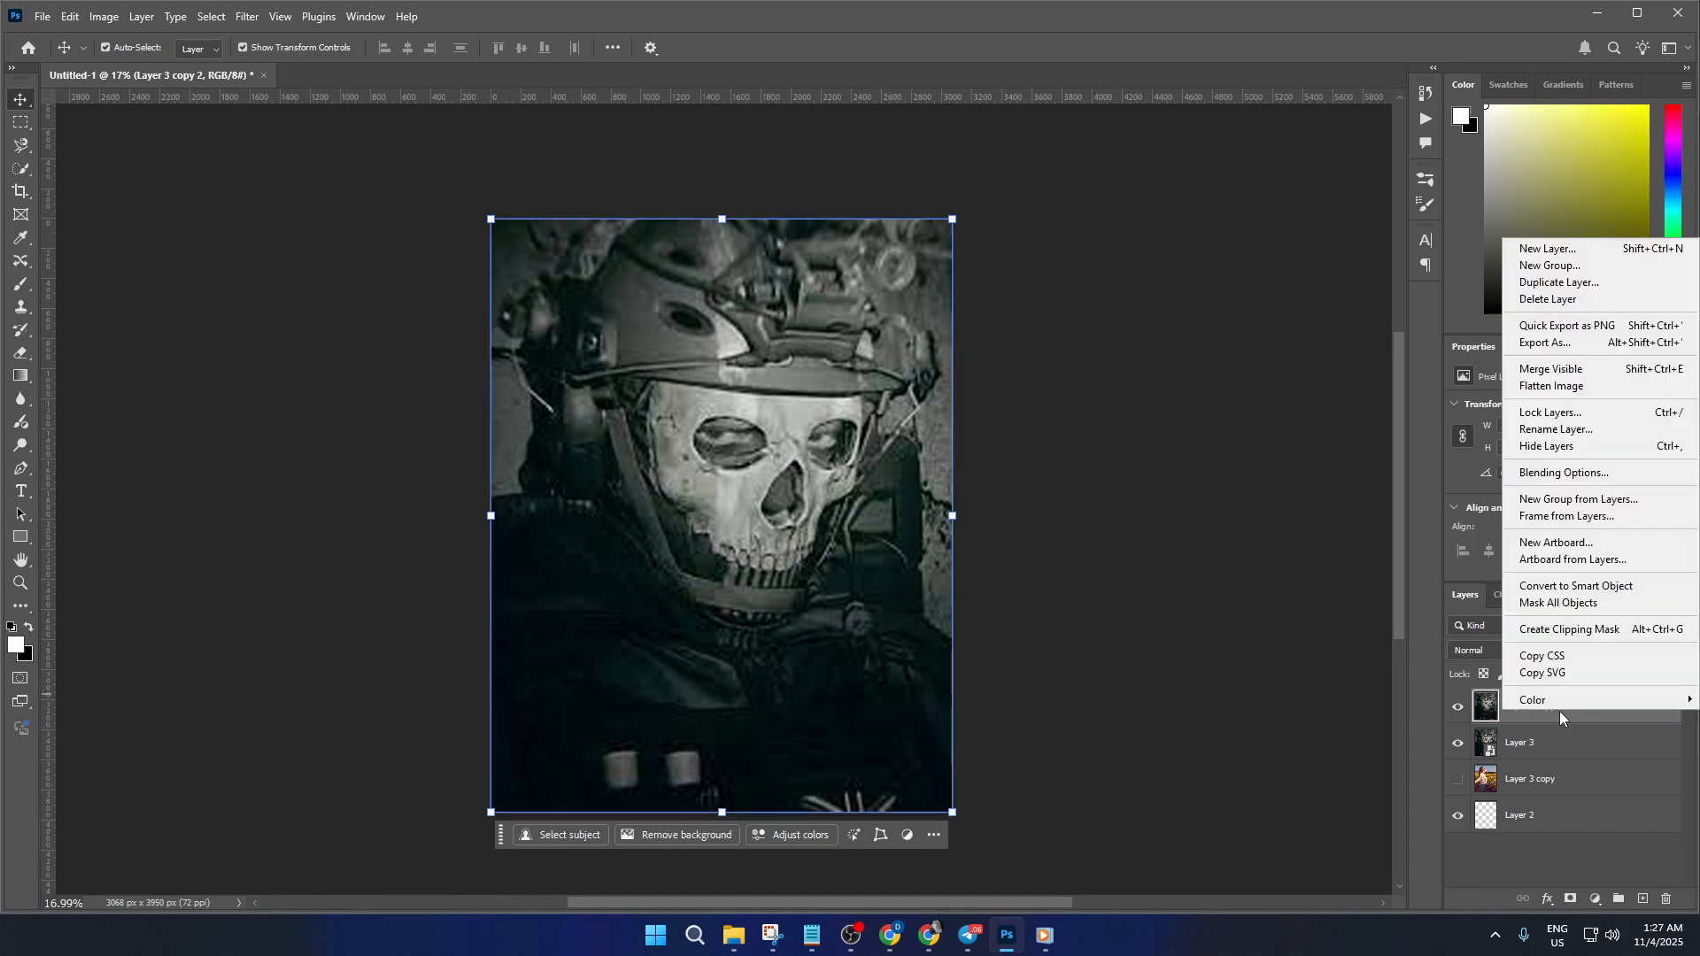
pyautogui.rightClick(1560, 708)
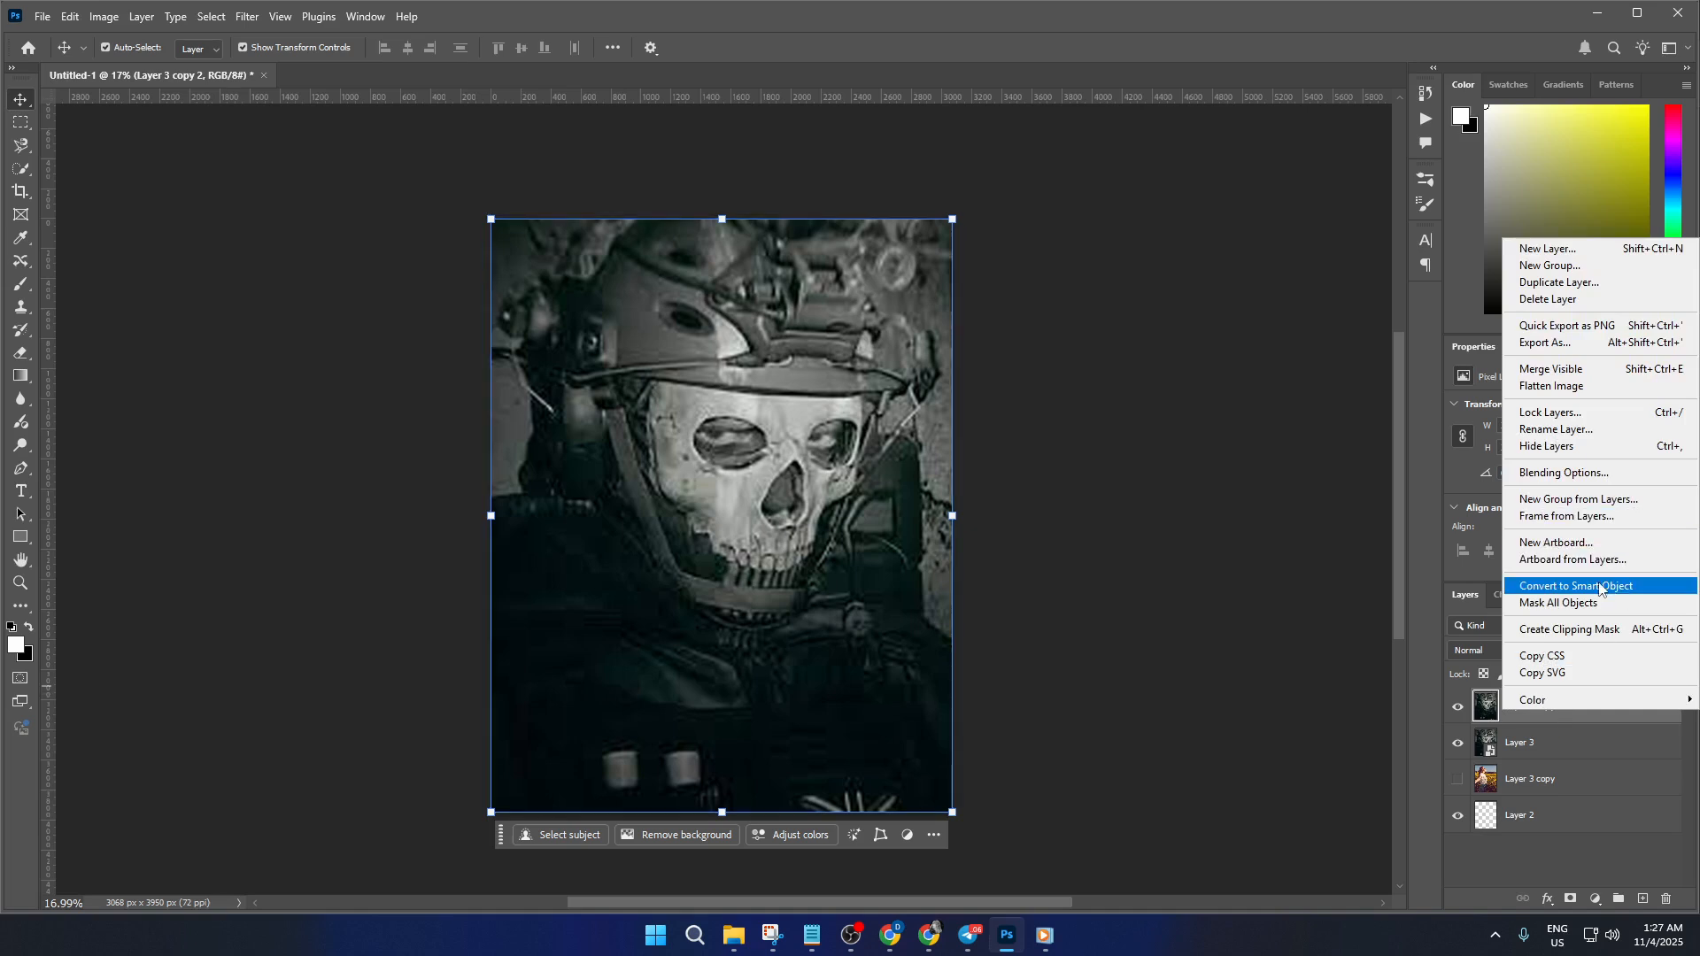
pyautogui.click(1581, 588)
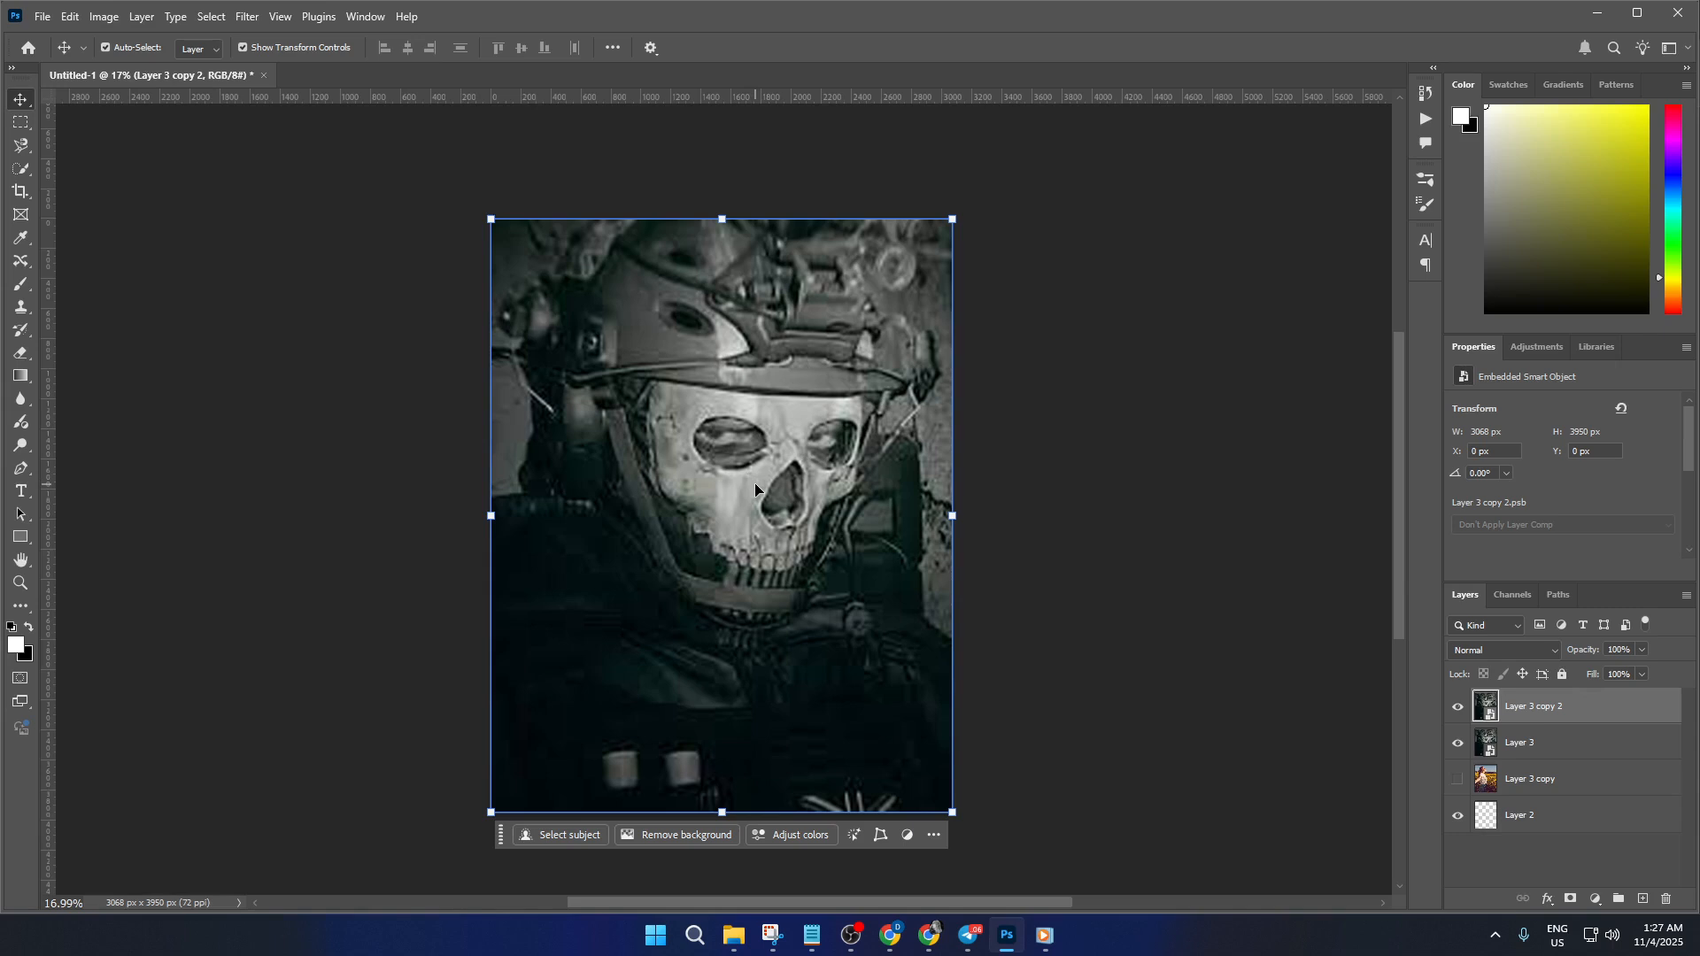
pyautogui.click(247, 17)
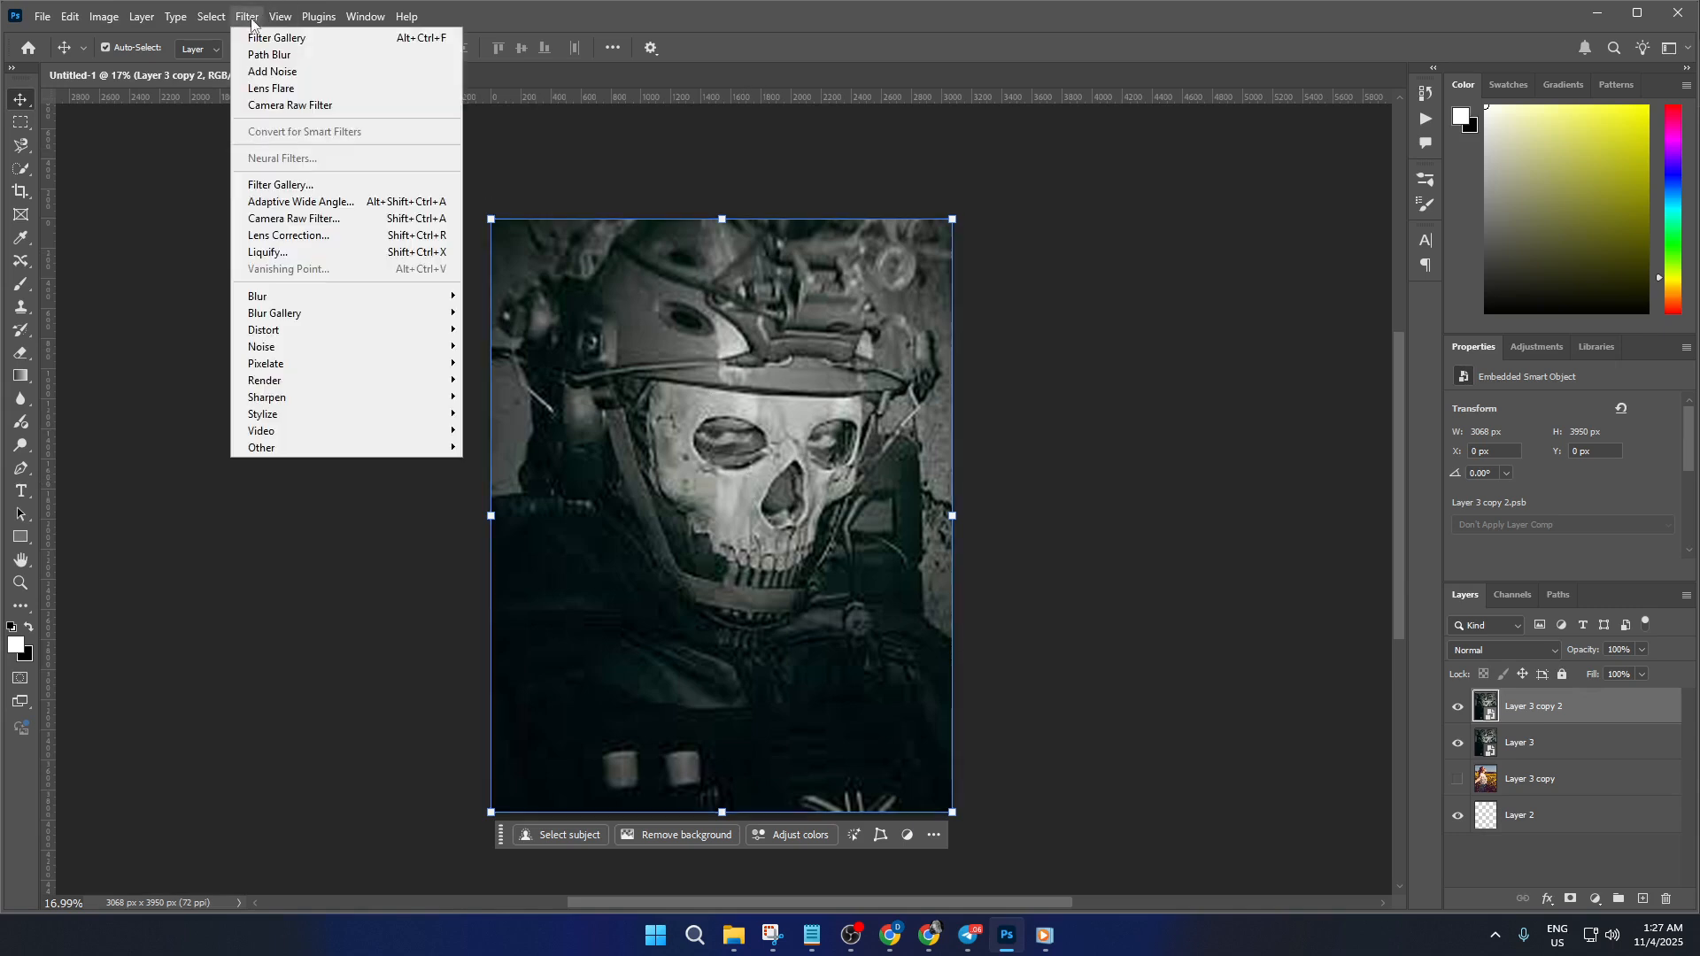
pyautogui.click(285, 184)
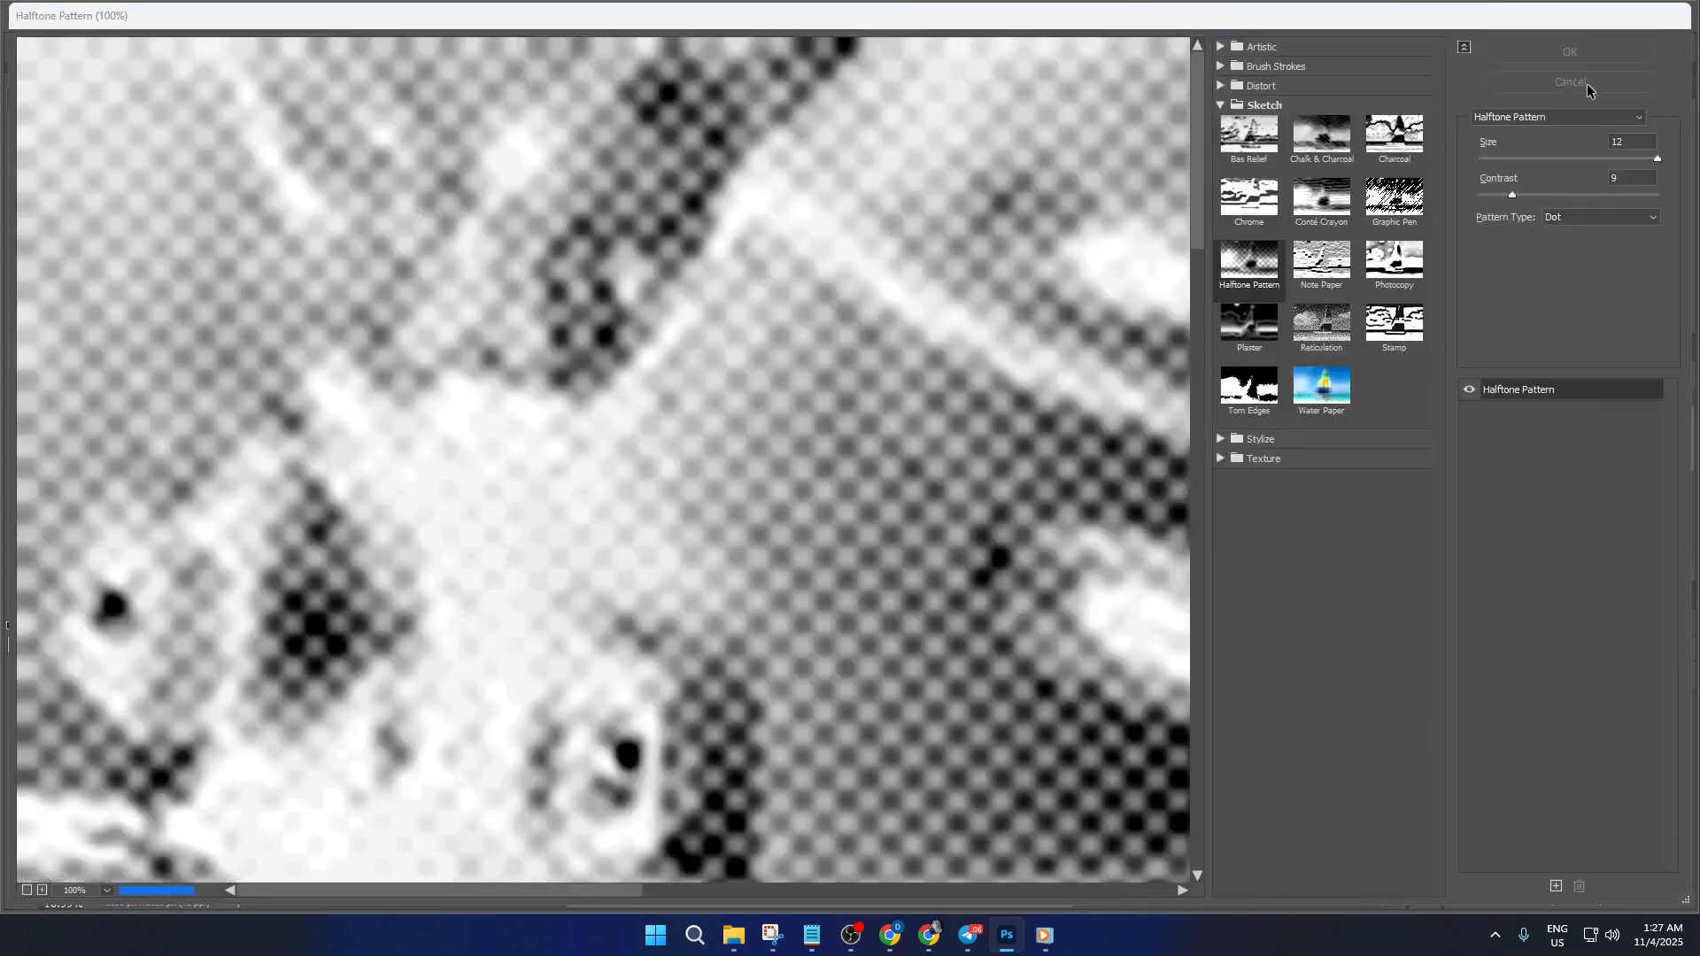
pyautogui.click(1570, 81)
# Start a Path Blur on Layer 3 copy 2 and curve its path from the helmet's left side under the jaw to the right shoulder
pyautogui.click(251, 17)
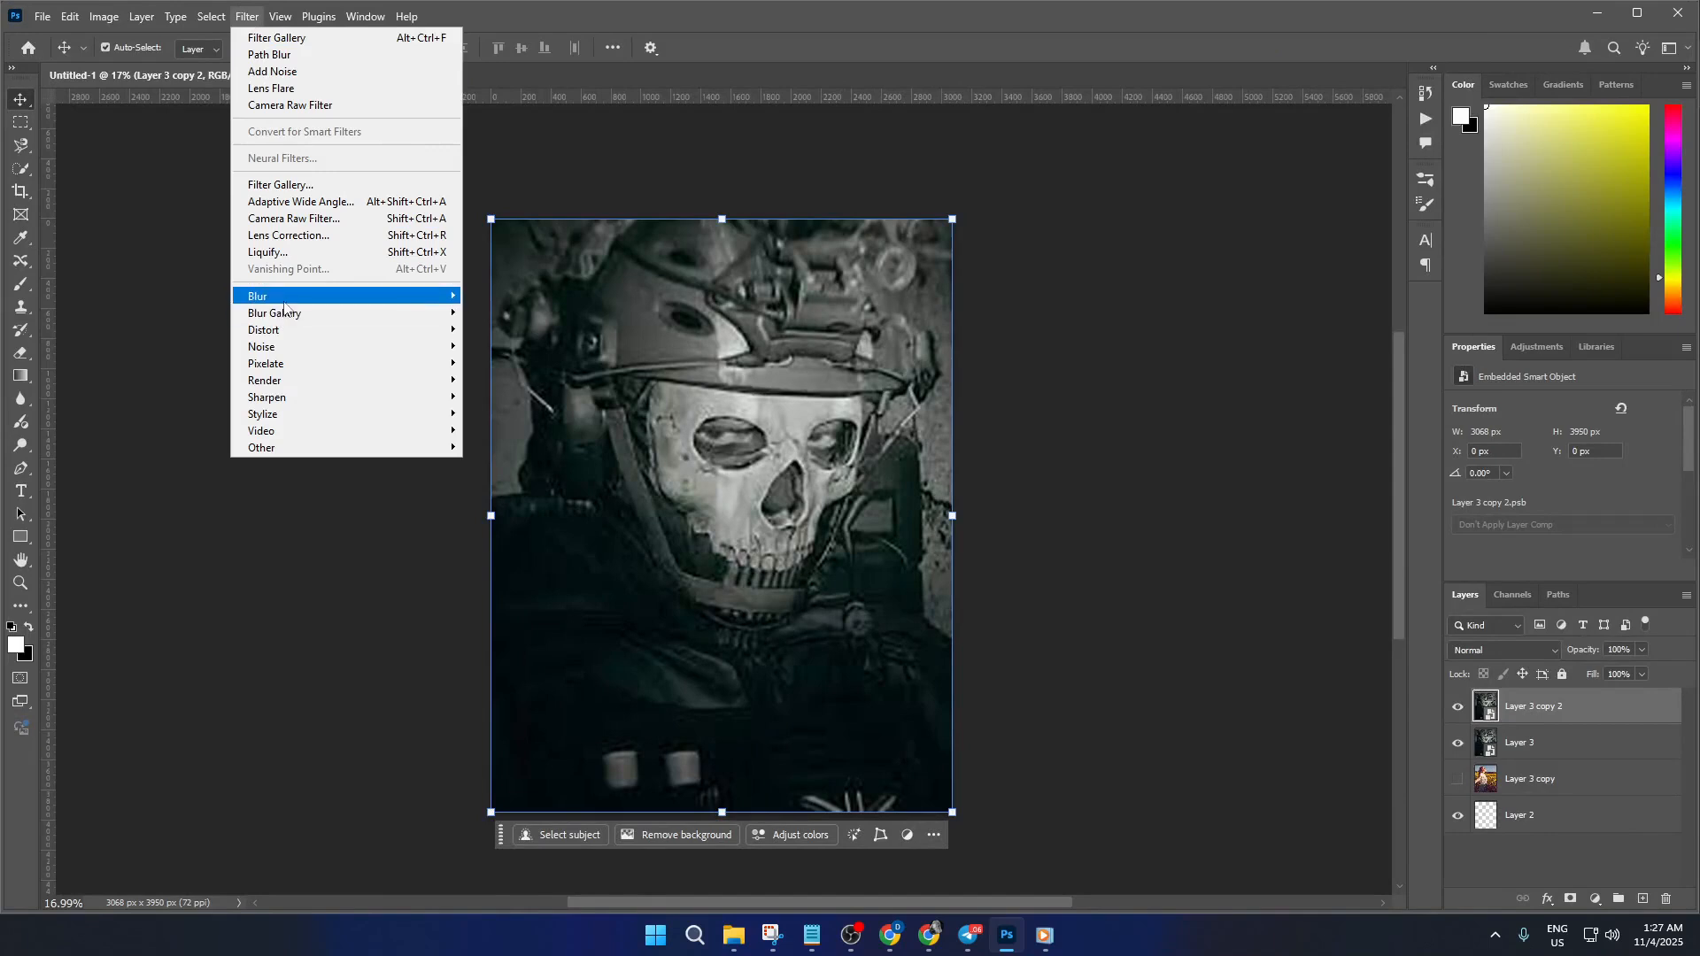
pyautogui.moveTo(317, 320)
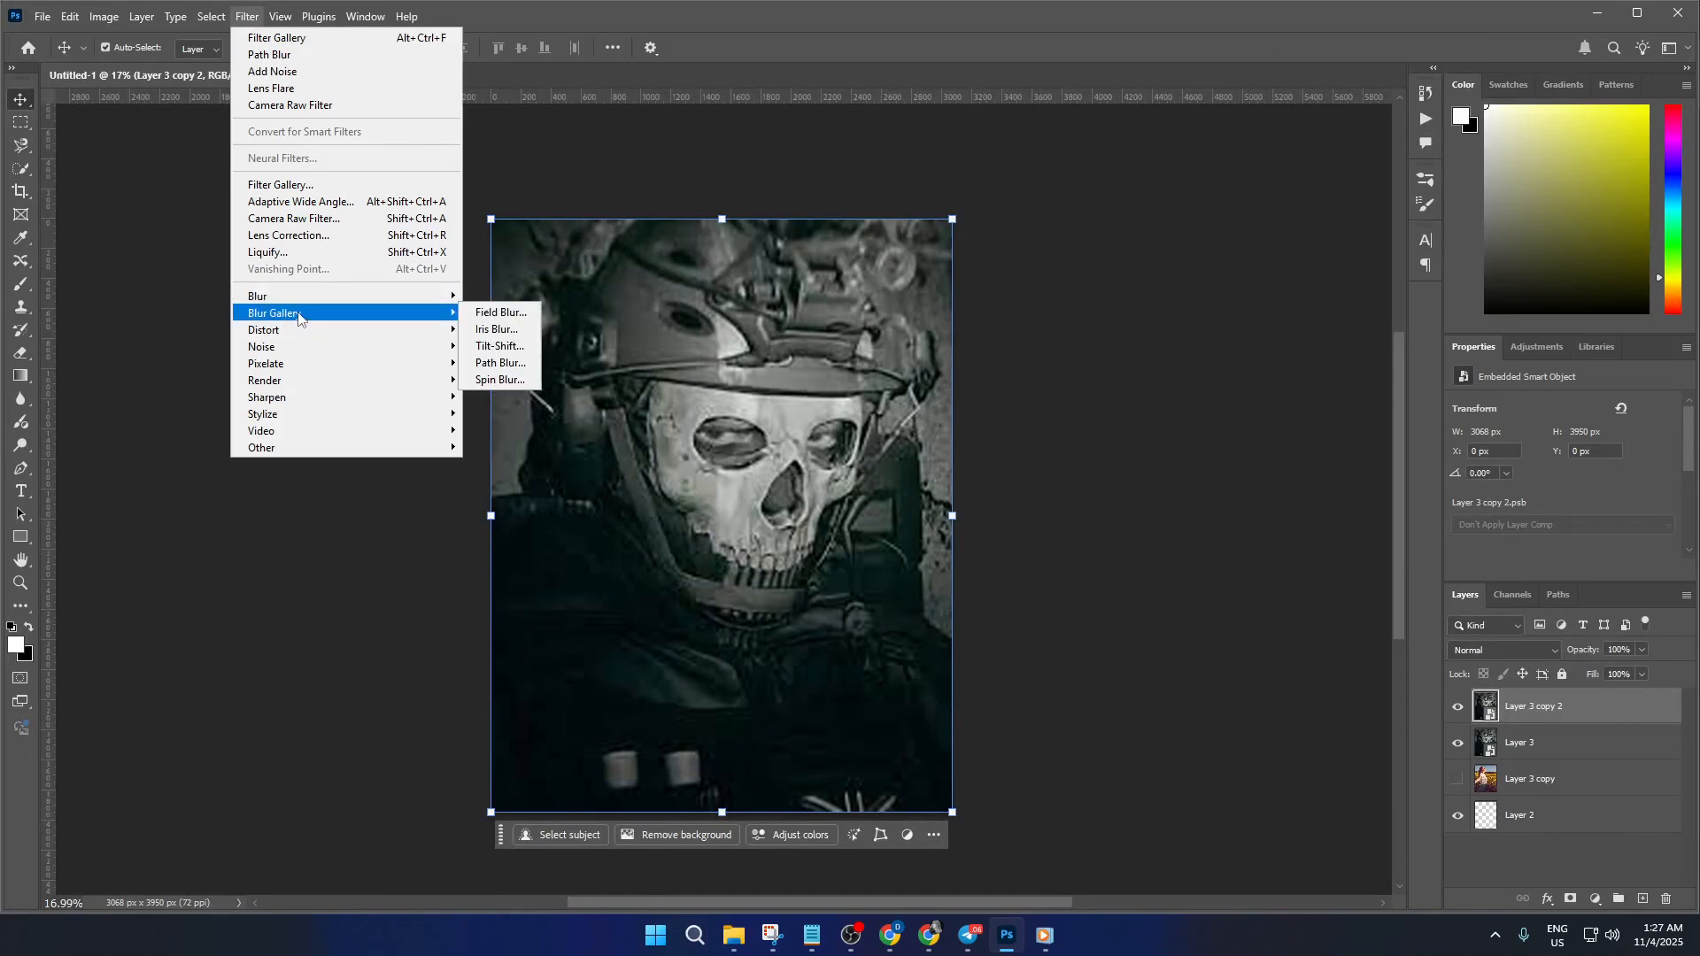
pyautogui.click(500, 363)
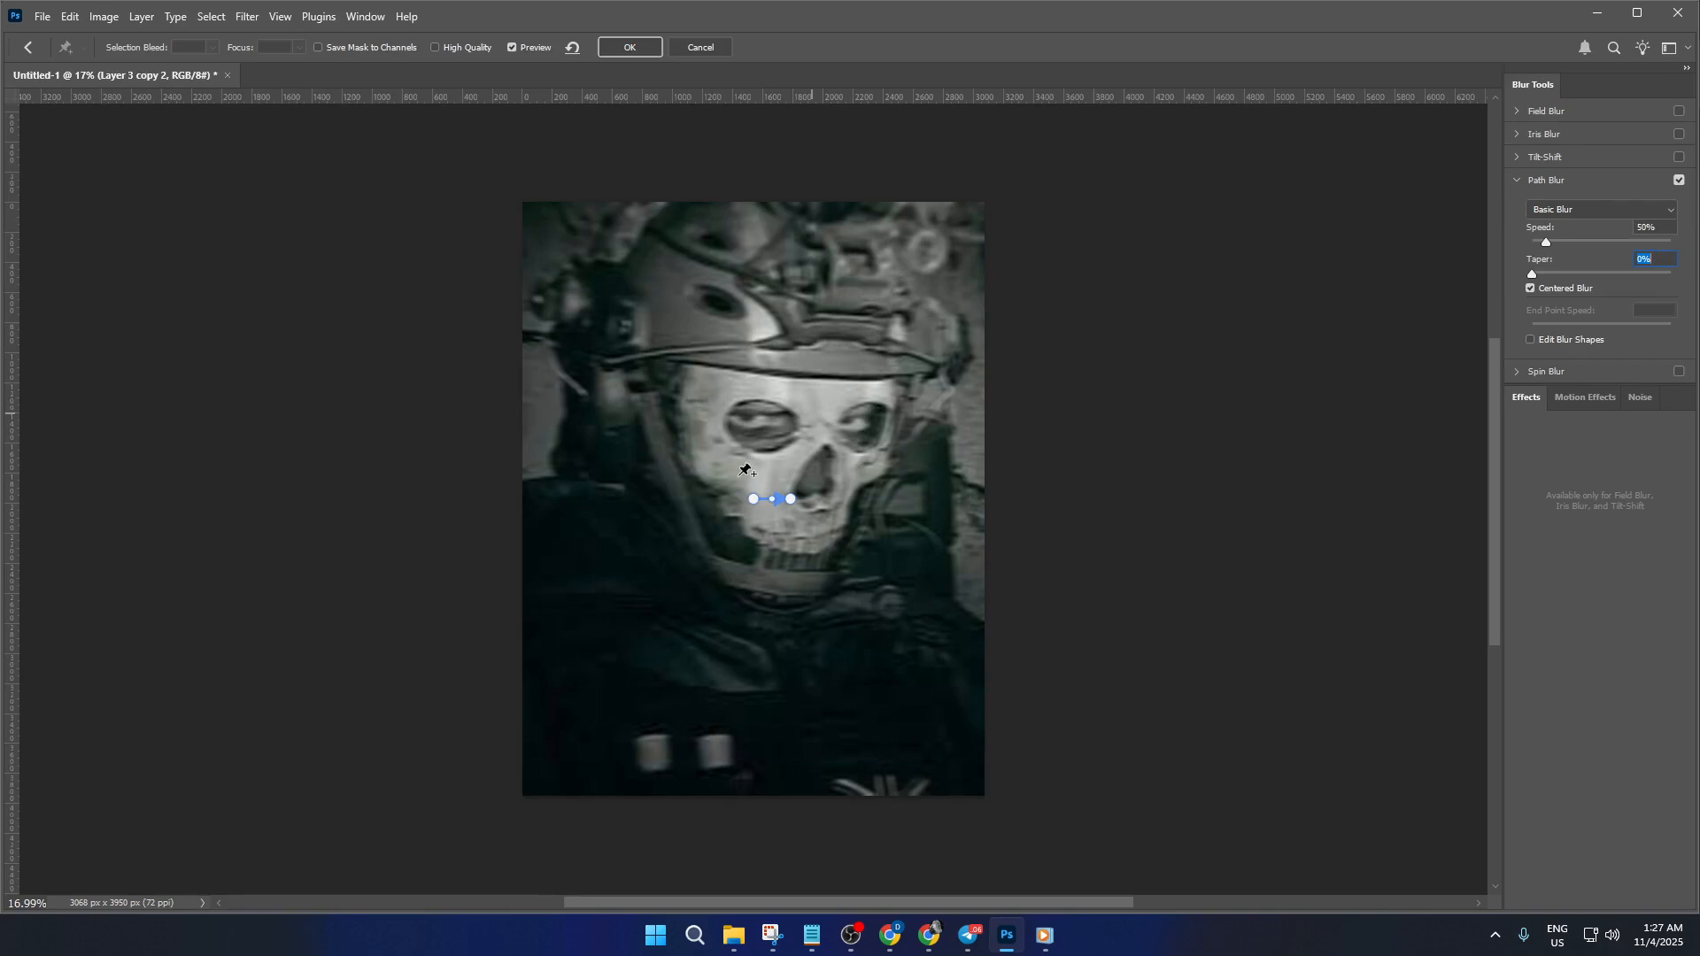
pyautogui.moveTo(752, 499); pyautogui.dragTo(607, 311)
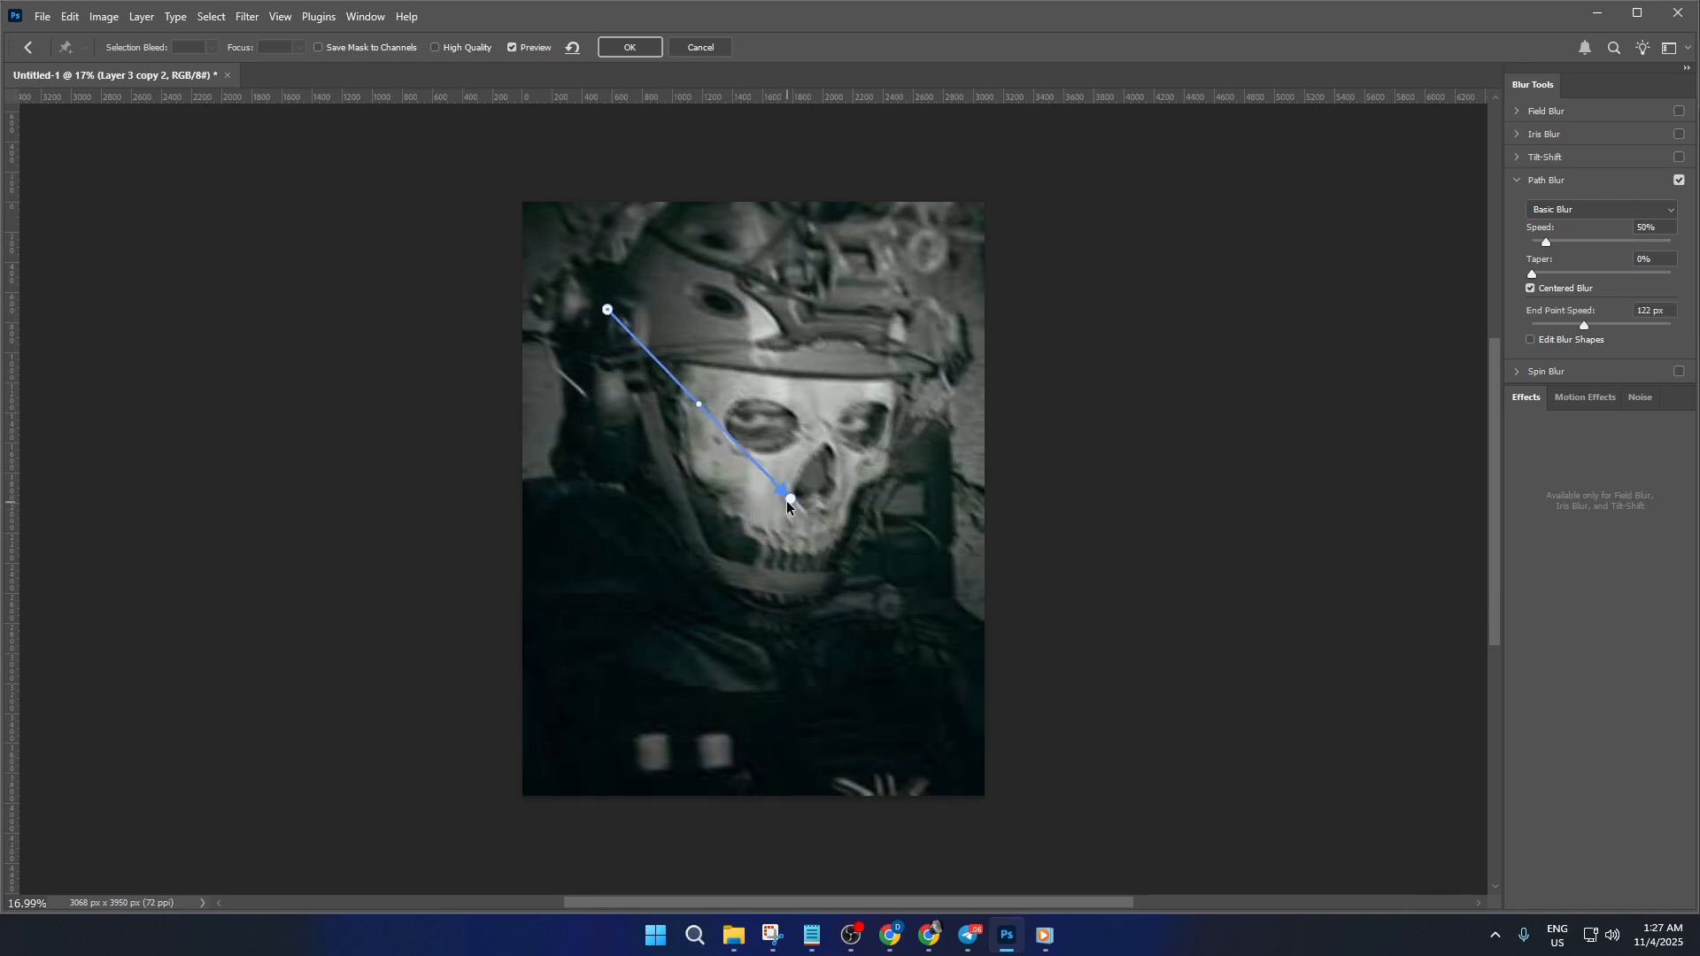
pyautogui.moveTo(791, 499); pyautogui.dragTo(956, 622)
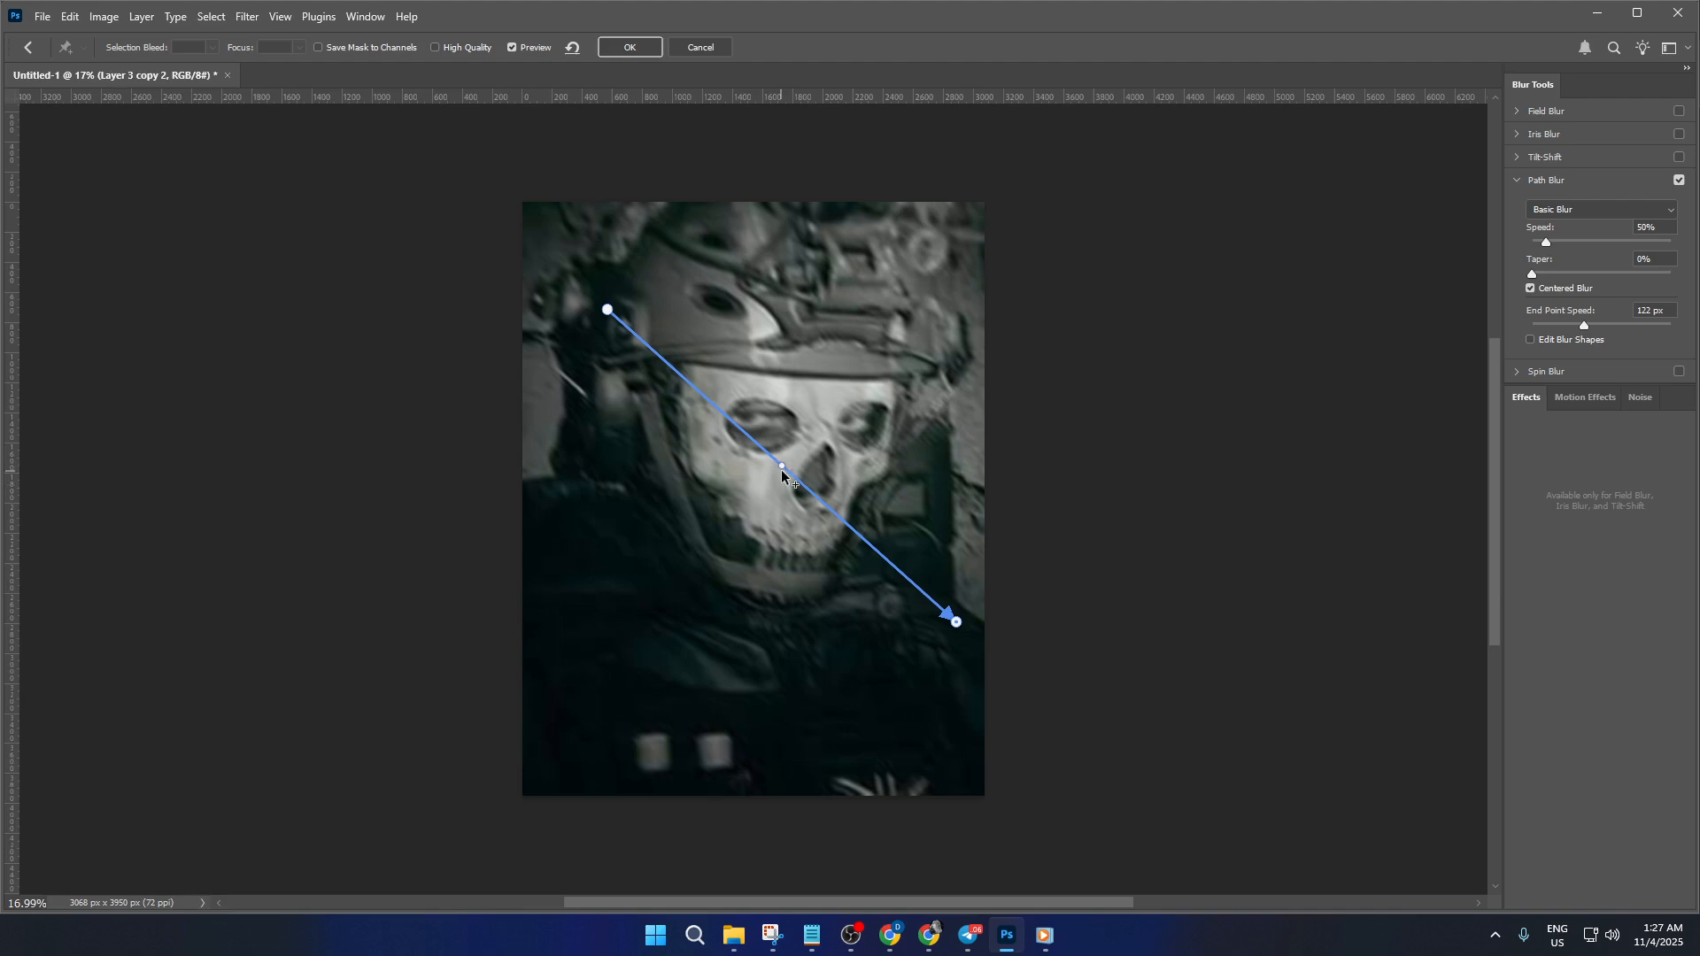
pyautogui.moveTo(779, 470); pyautogui.dragTo(727, 539)
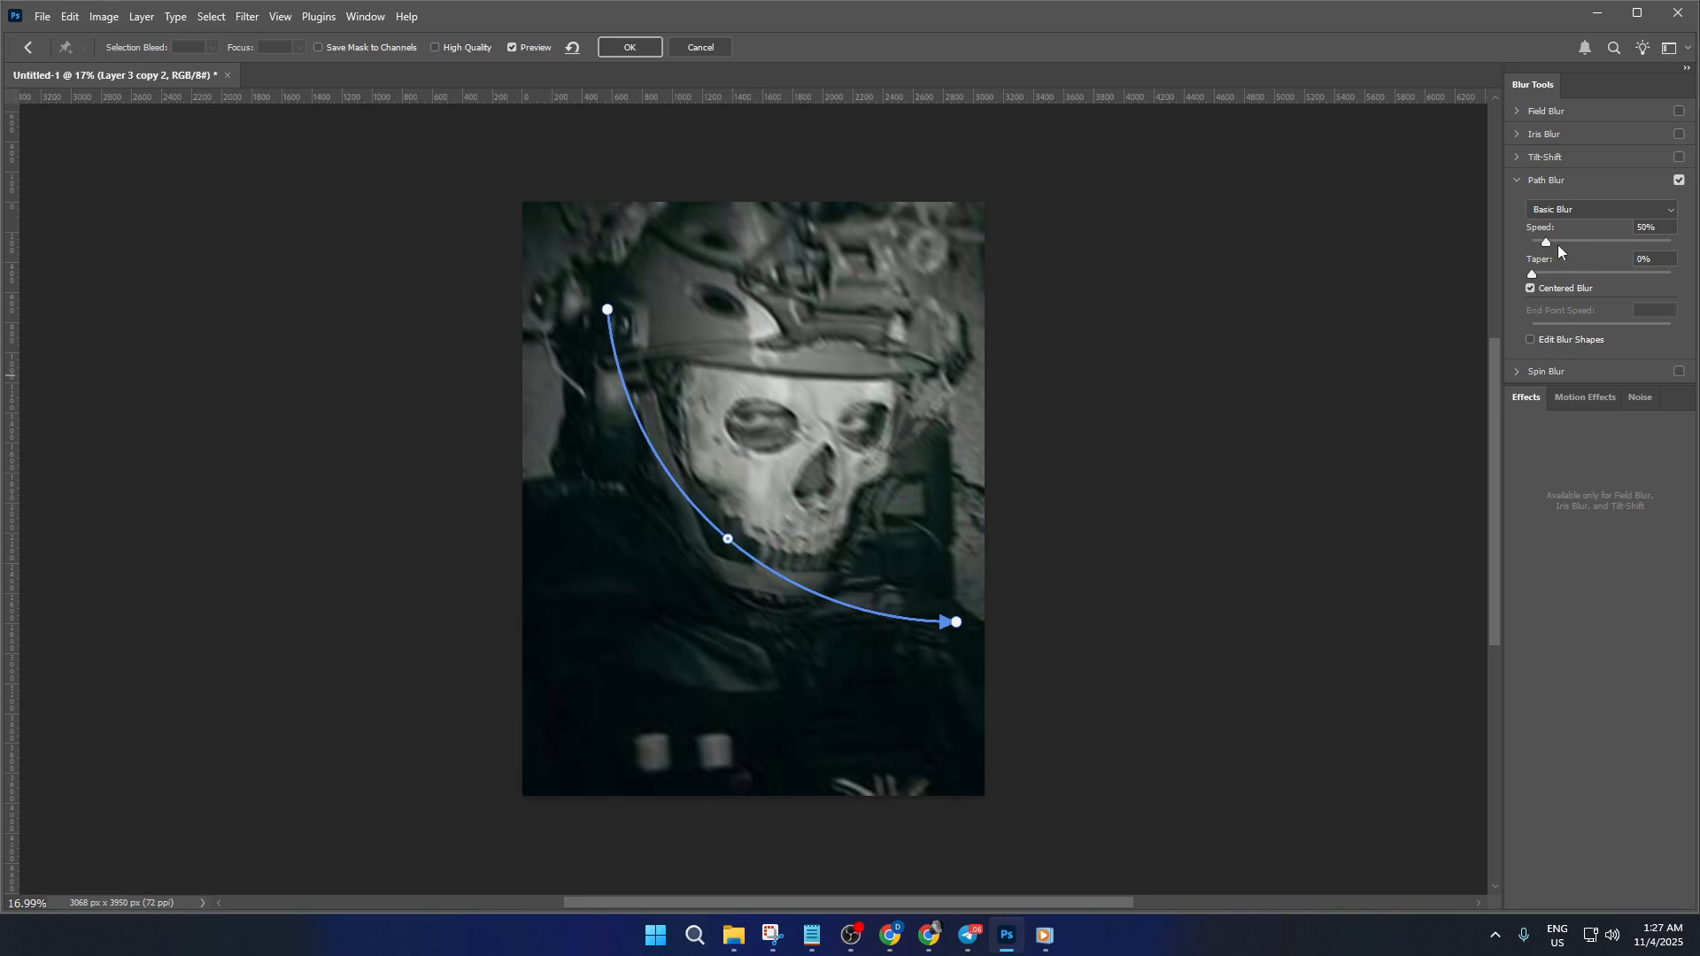
# Set the path blur's speed to 261%, raise its taper above 14%, turn off Centered Blur and apply the filter
pyautogui.moveTo(1558, 244); pyautogui.dragTo(1606, 243)
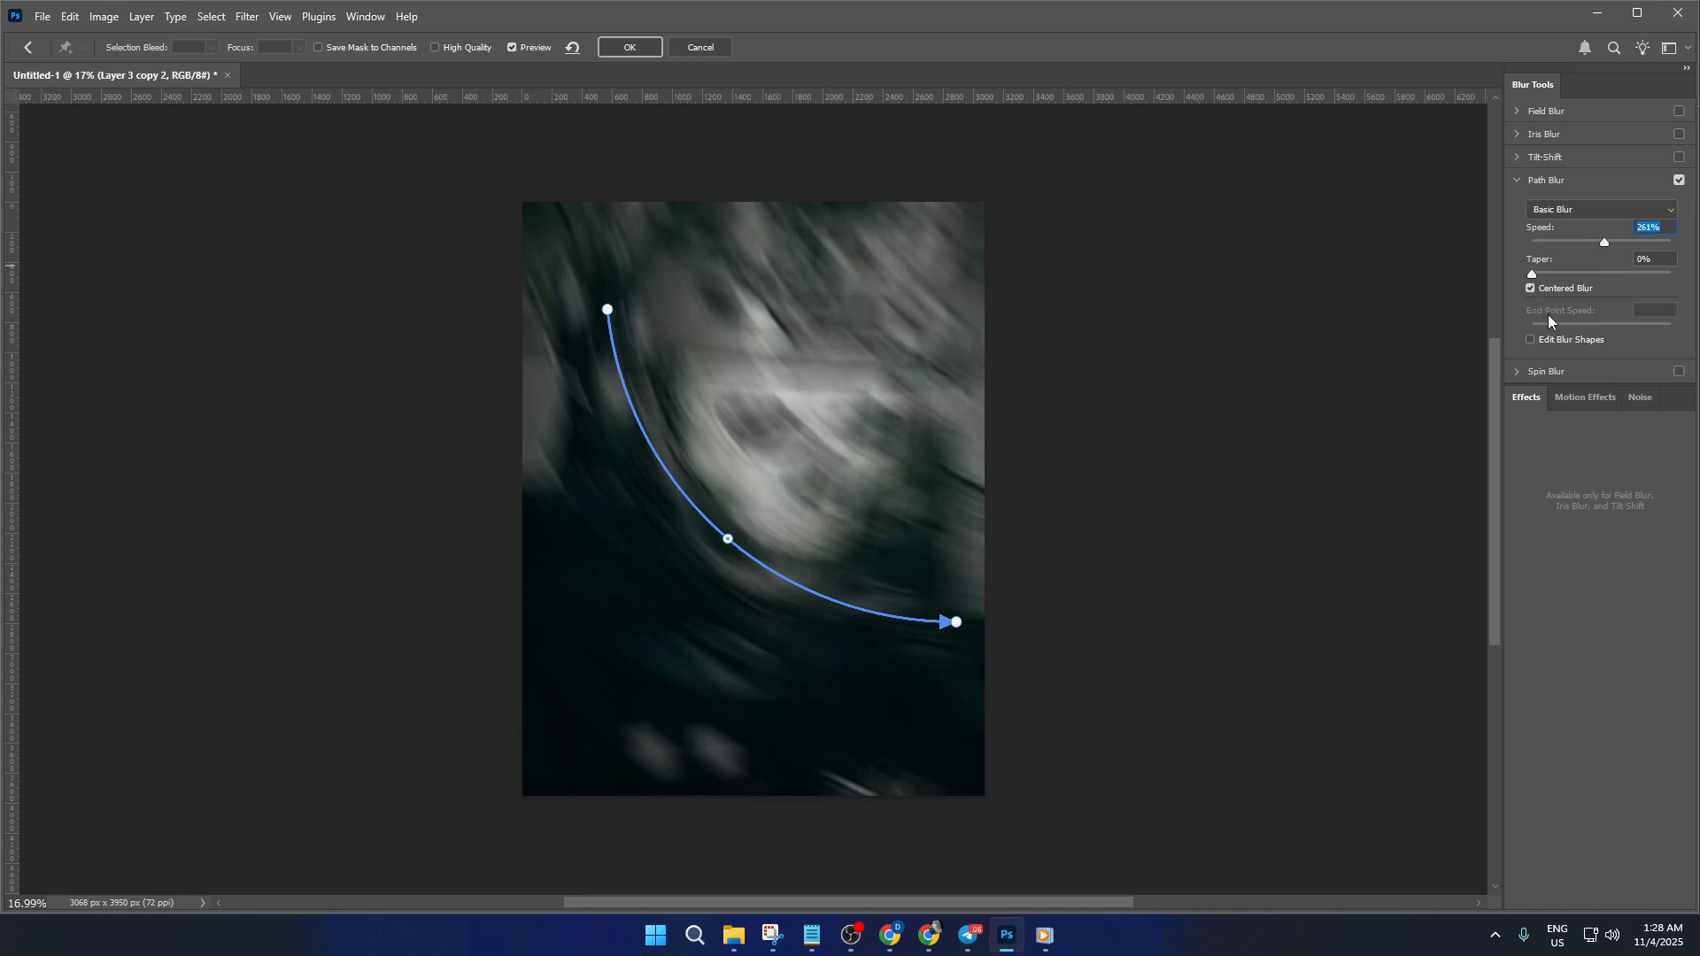
pyautogui.moveTo(1538, 274); pyautogui.dragTo(1565, 278)
pyautogui.click(1531, 290)
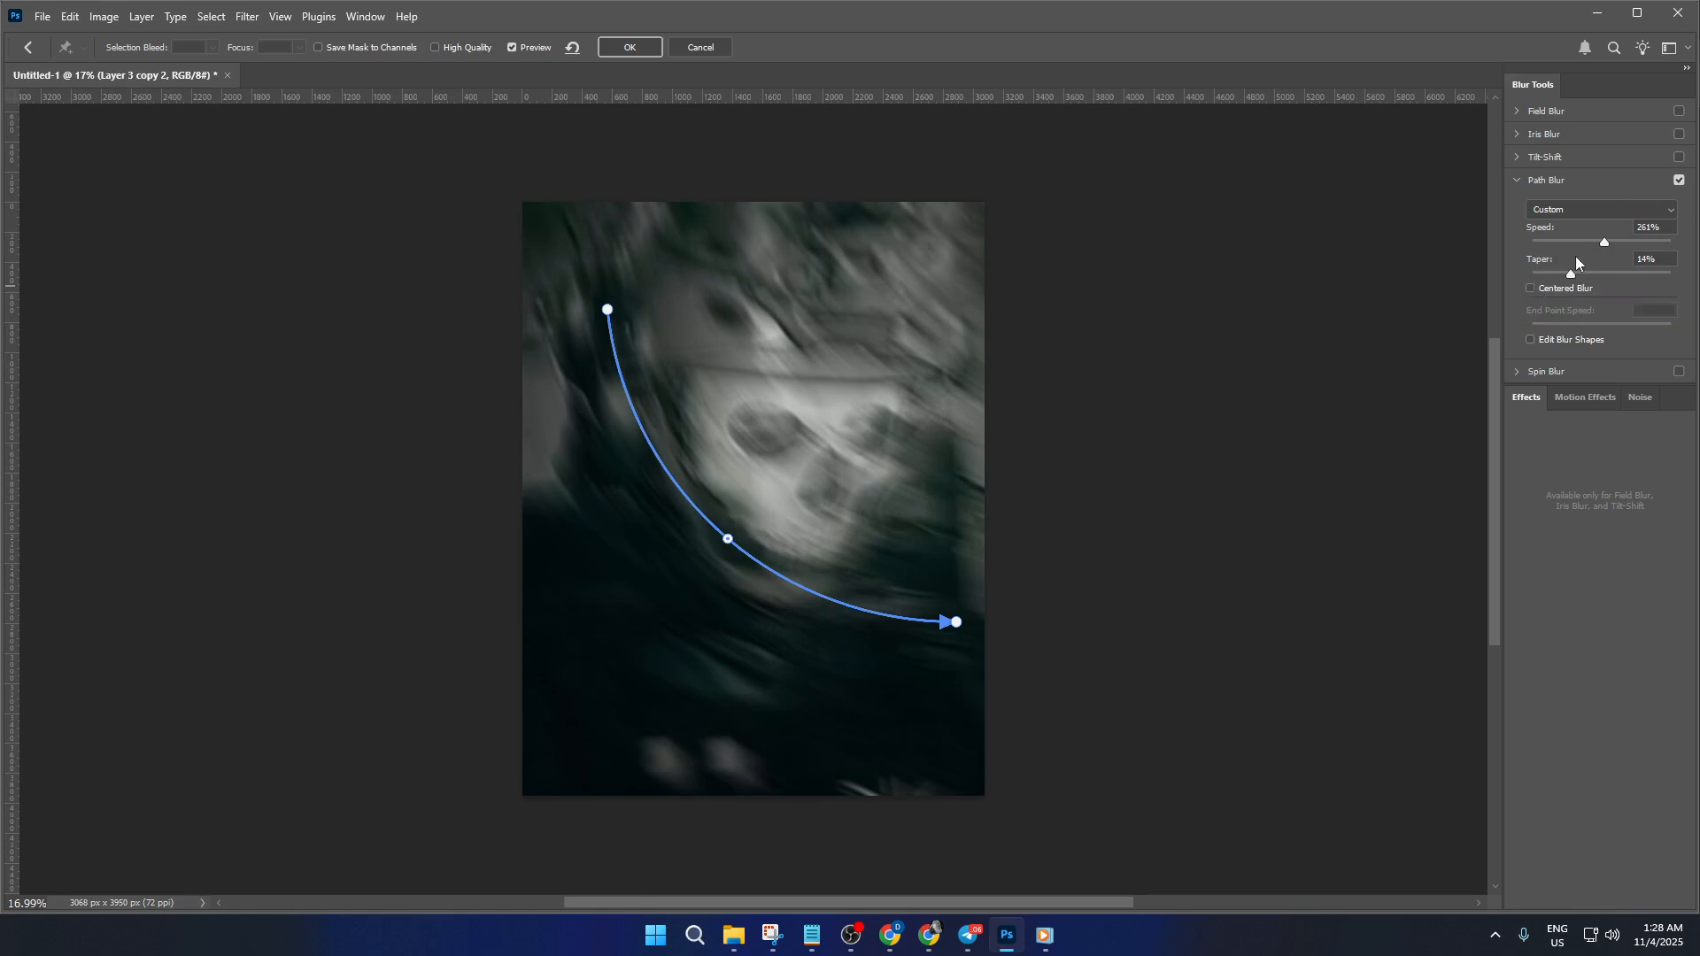
pyautogui.moveTo(1570, 276); pyautogui.dragTo(1591, 276)
pyautogui.click(638, 46)
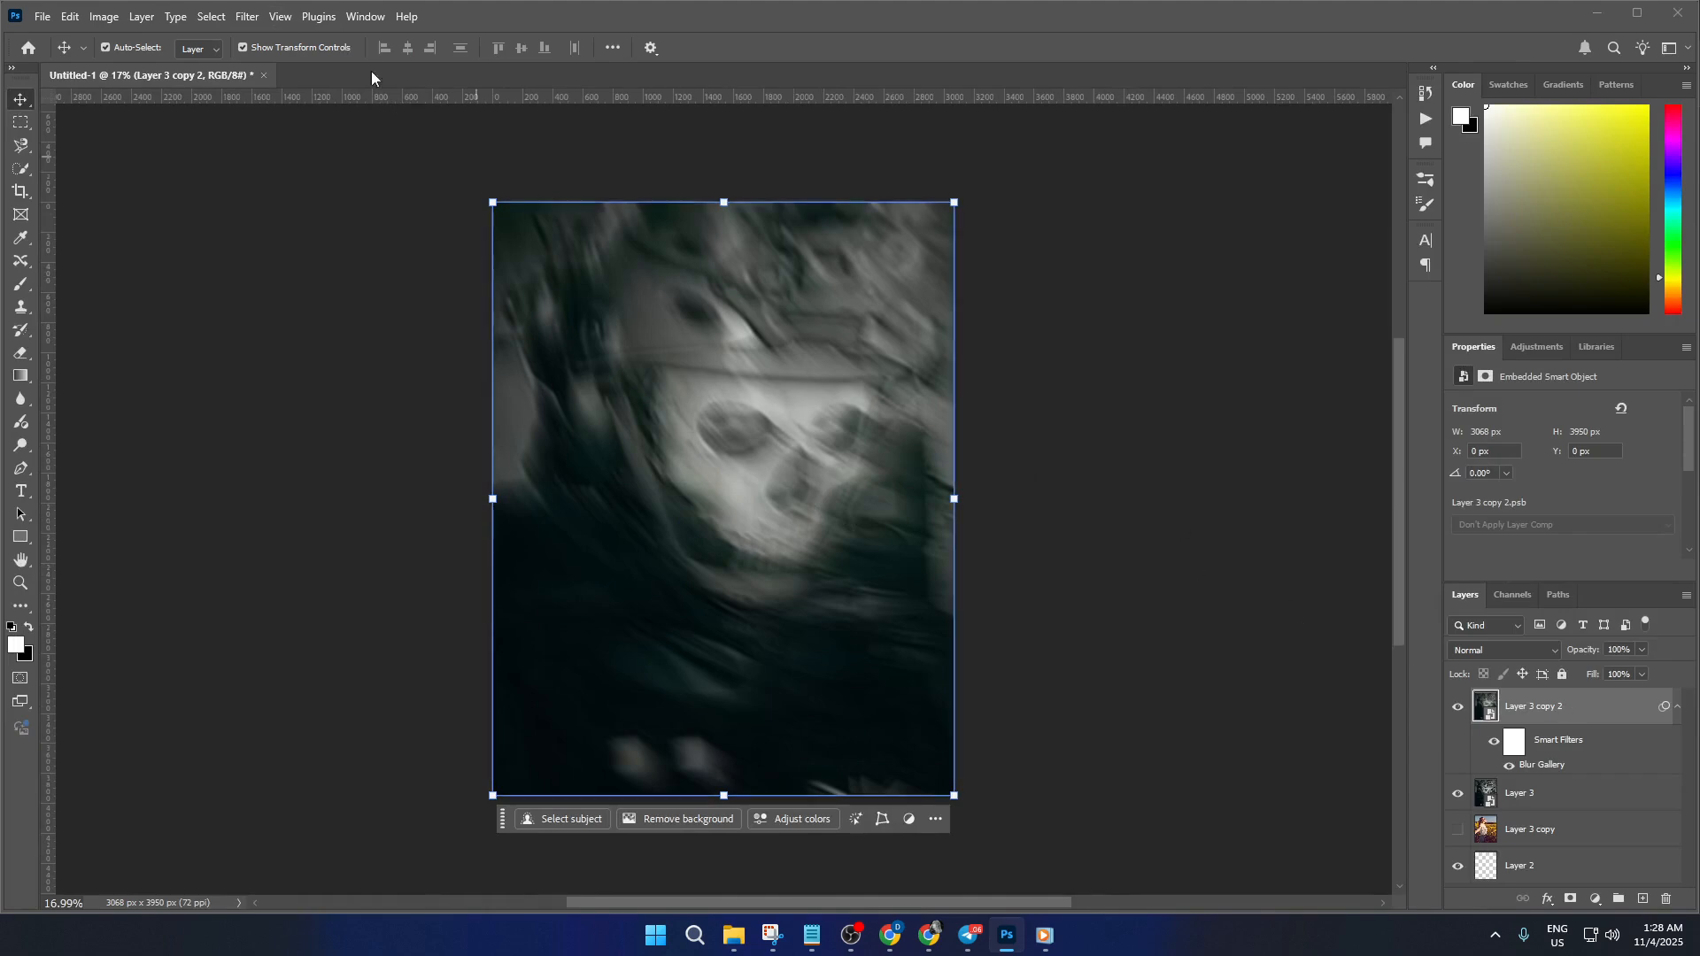
# Add 25.38% uniform noise to the blurred Layer 3 copy 2
pyautogui.click(256, 21)
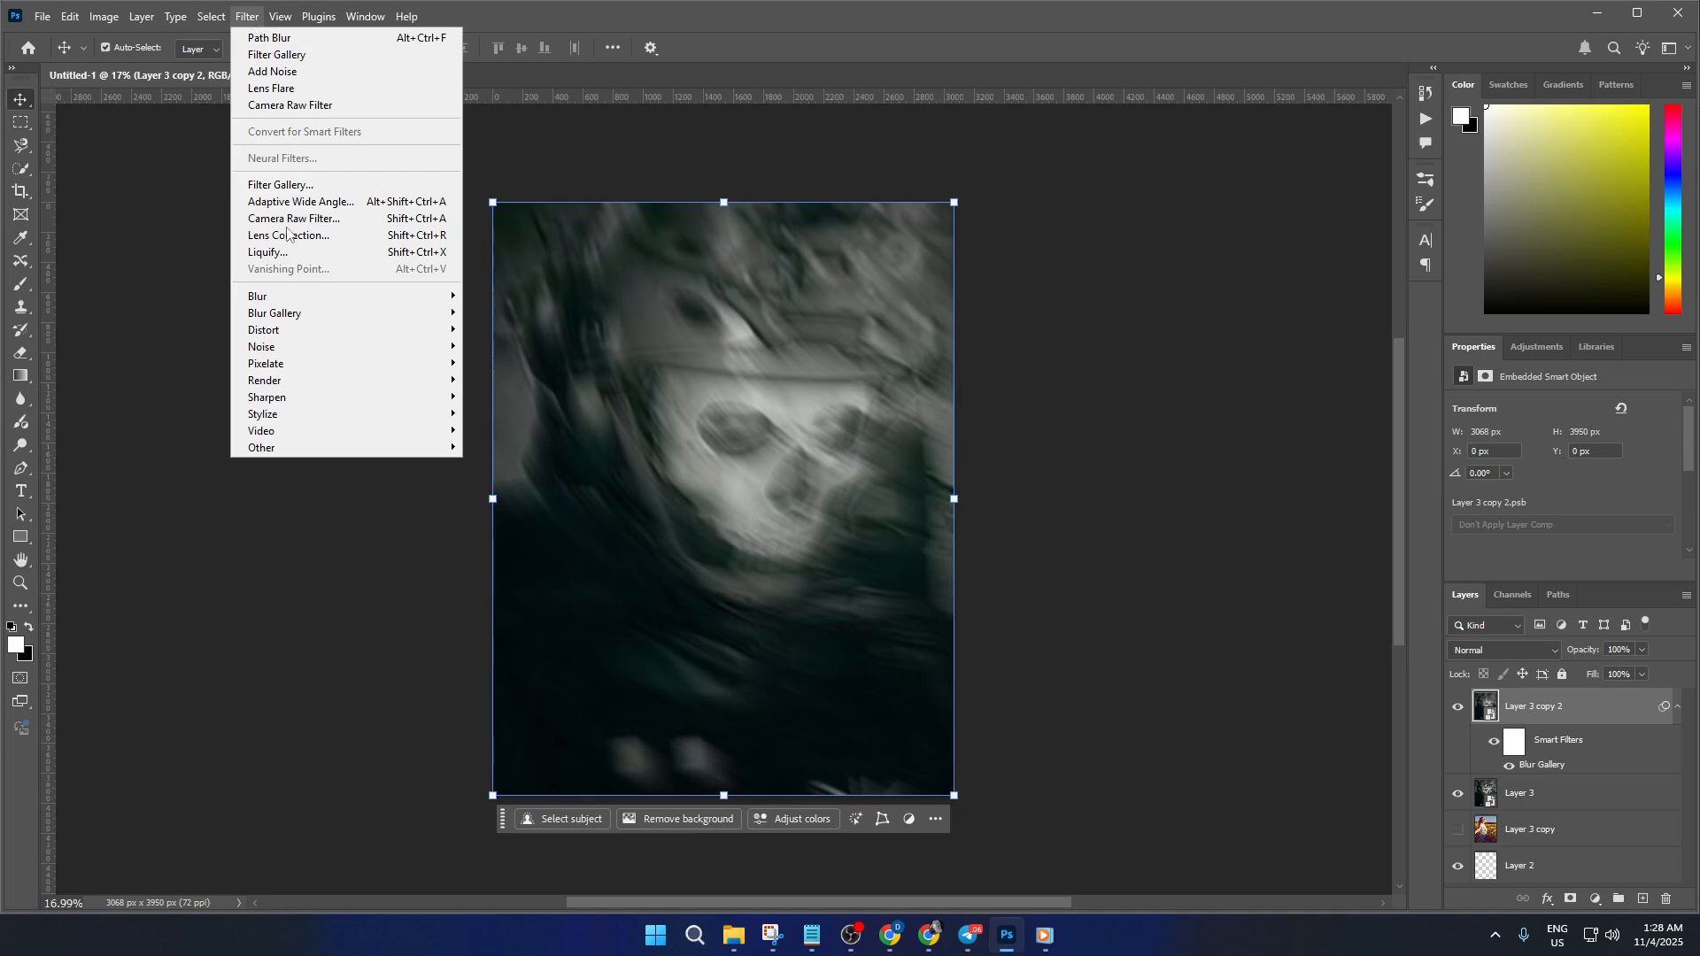
pyautogui.moveTo(425, 346)
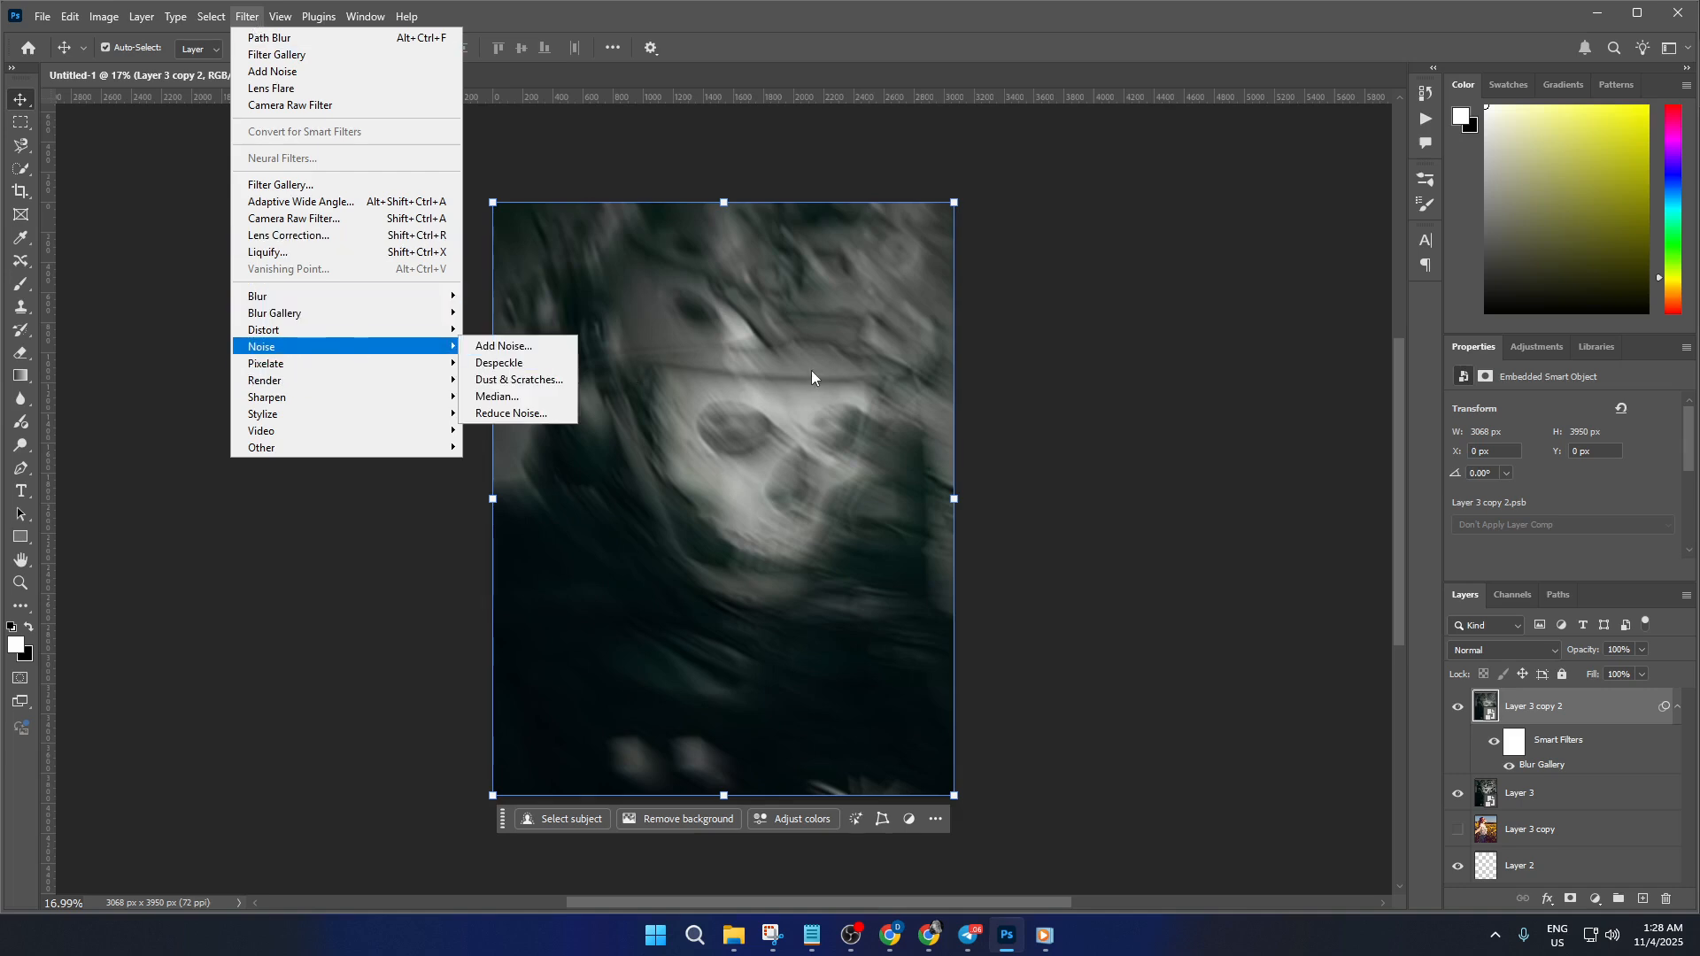
pyautogui.click(528, 354)
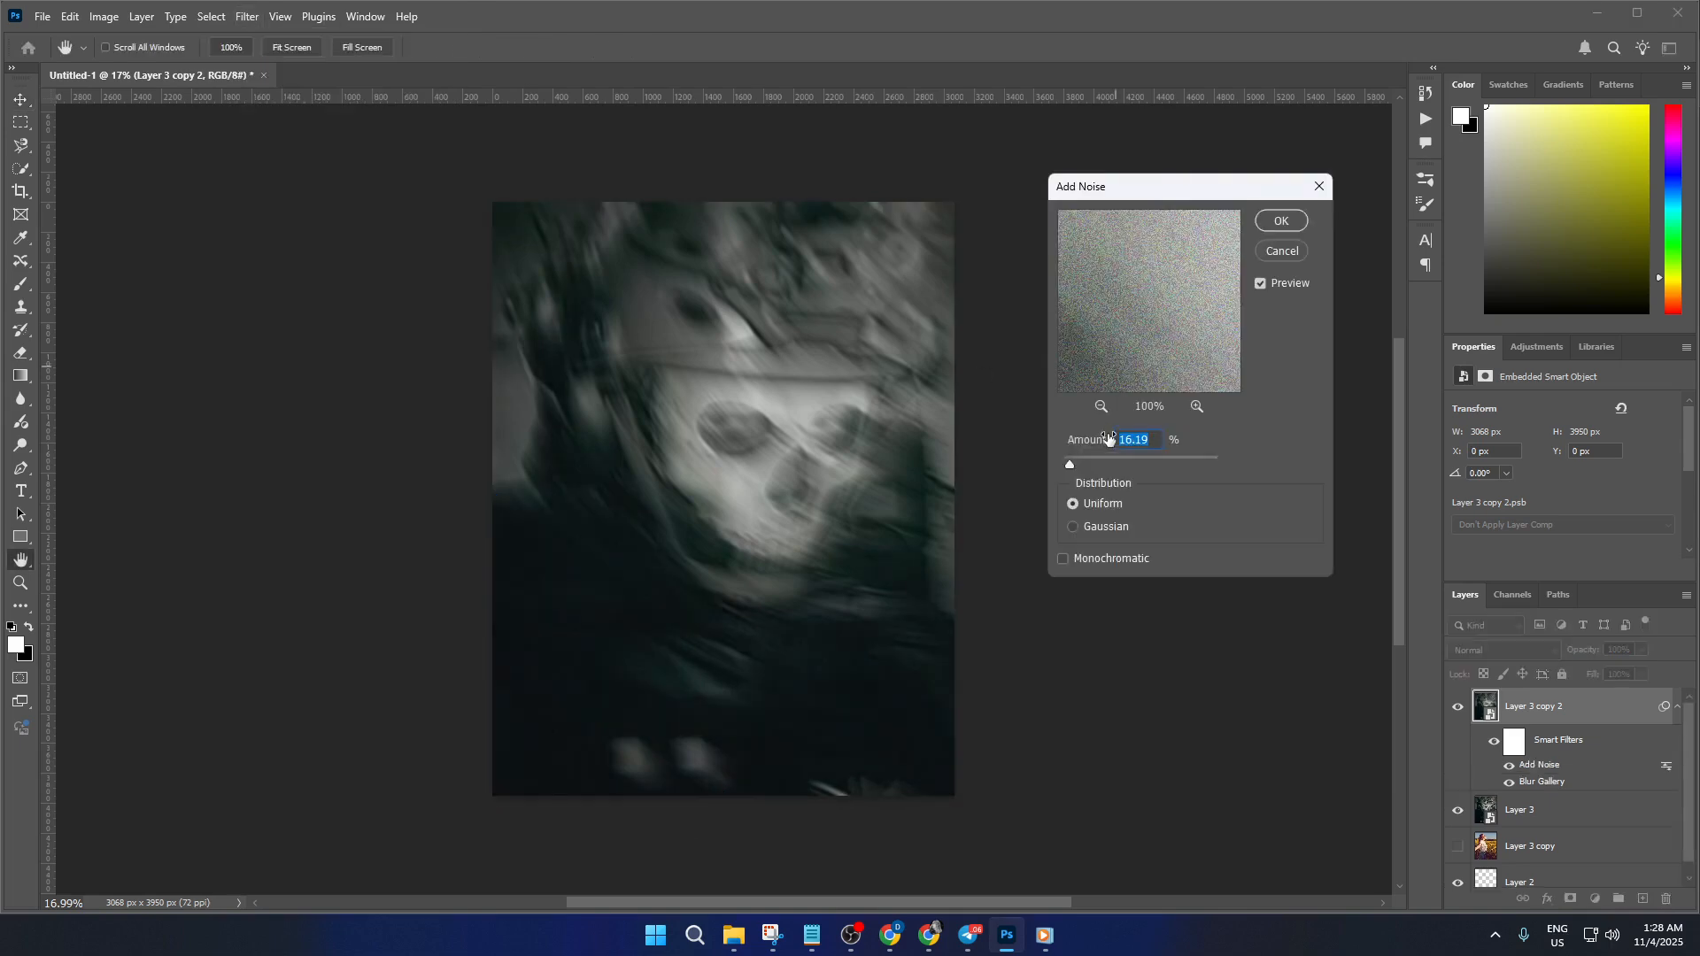
pyautogui.moveTo(1076, 464); pyautogui.dragTo(1084, 469)
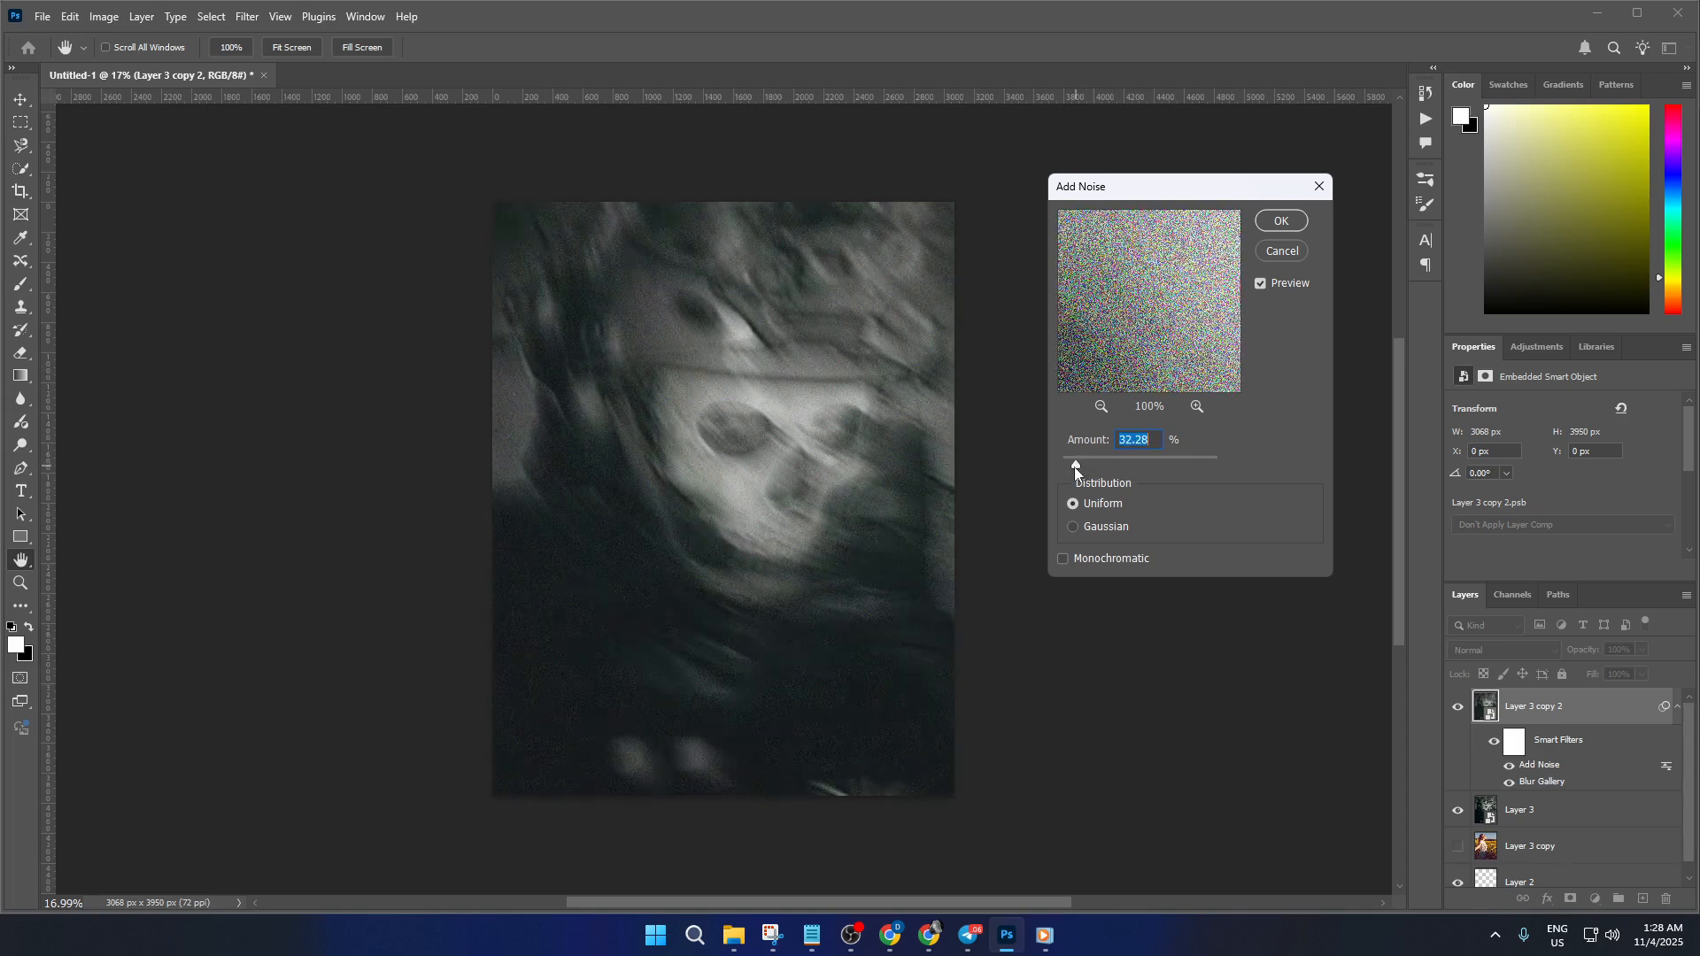
pyautogui.moveTo(1075, 466); pyautogui.dragTo(1071, 466)
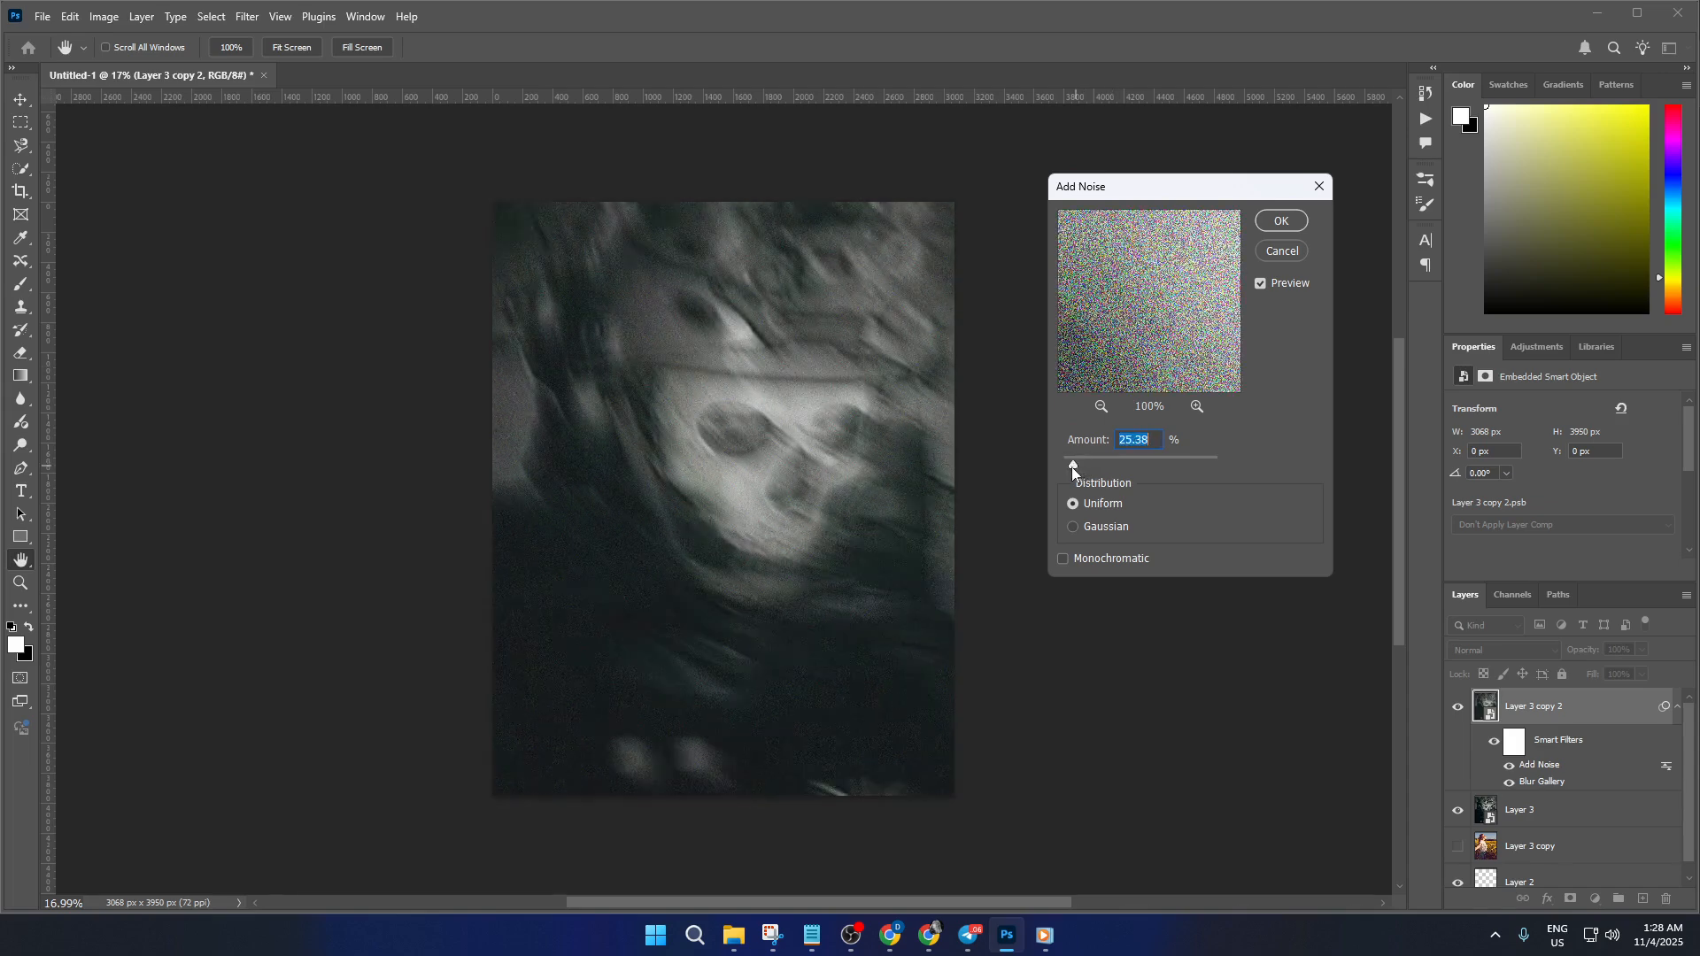
pyautogui.click(1257, 225)
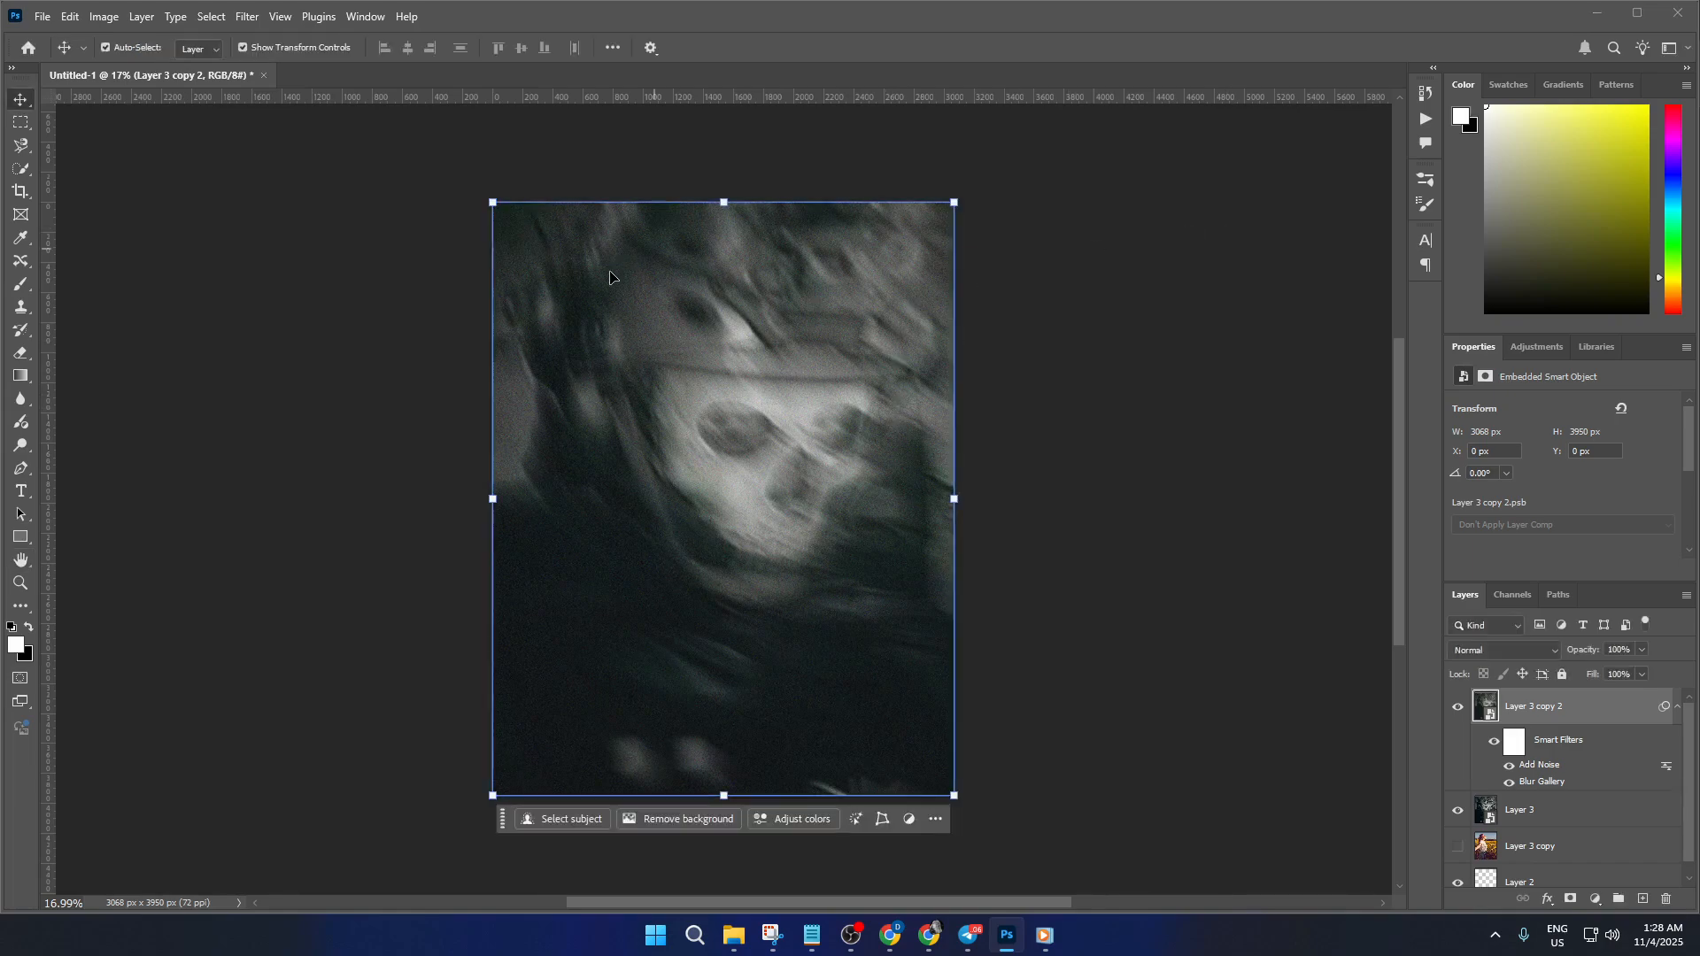
# Move Layer 3 above Layer 3 copy 2 in the layer stack
pyautogui.click(249, 17)
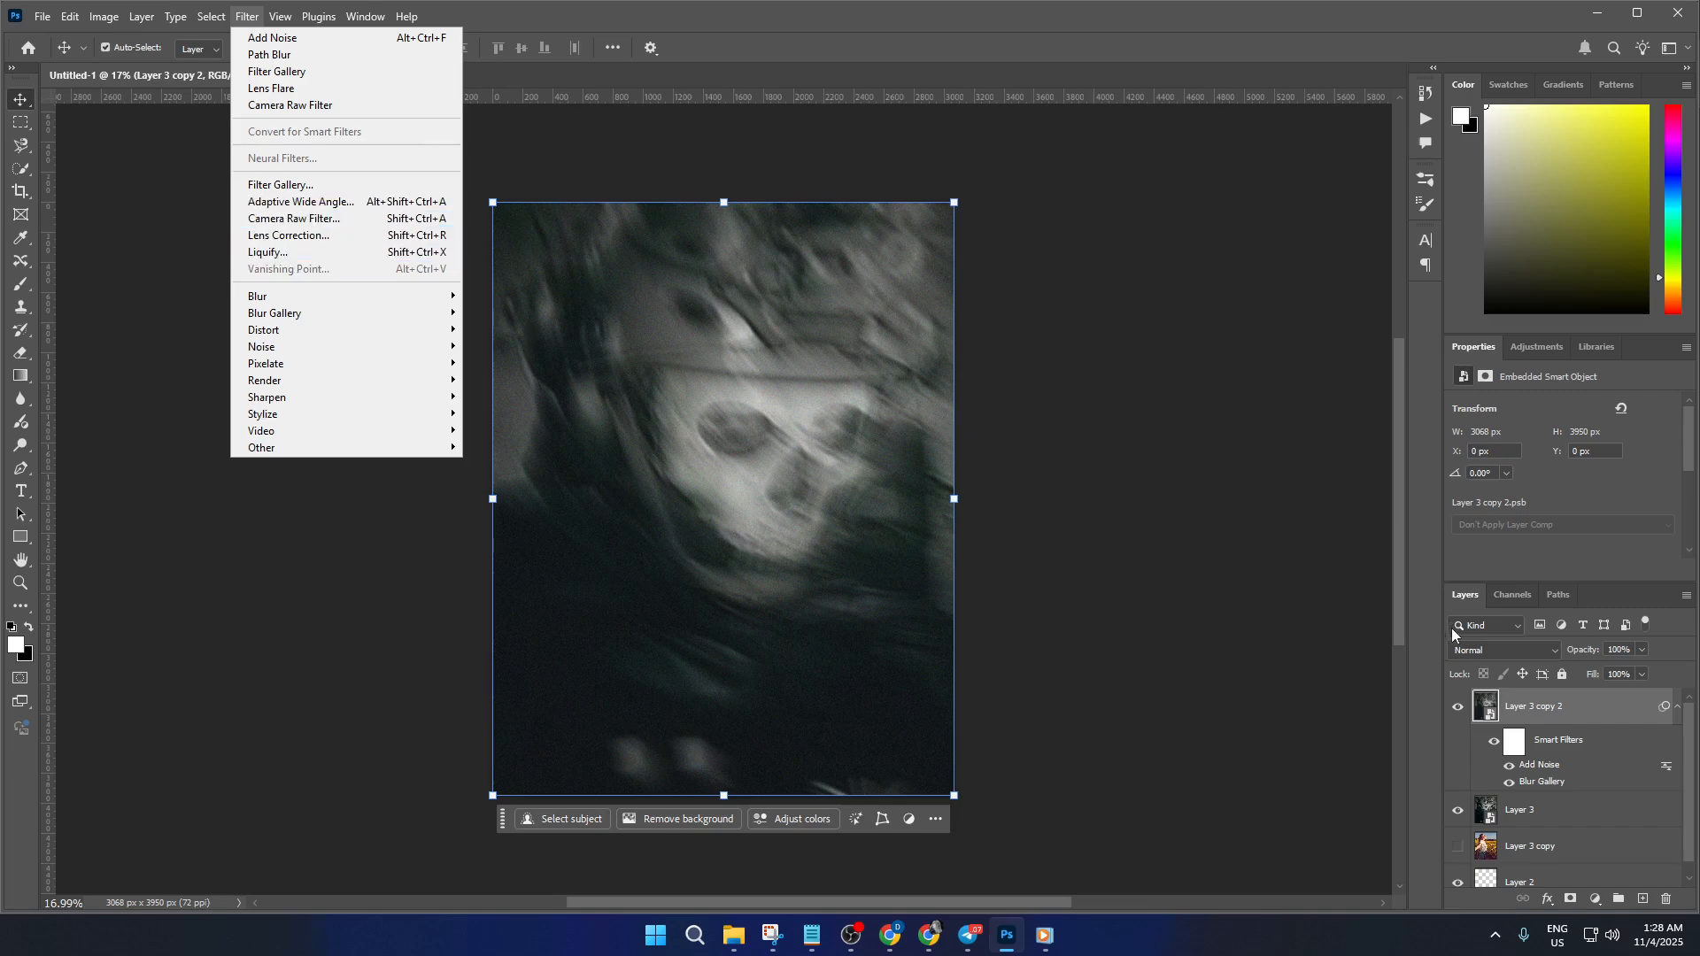
pyautogui.moveTo(1569, 820); pyautogui.dragTo(1571, 693)
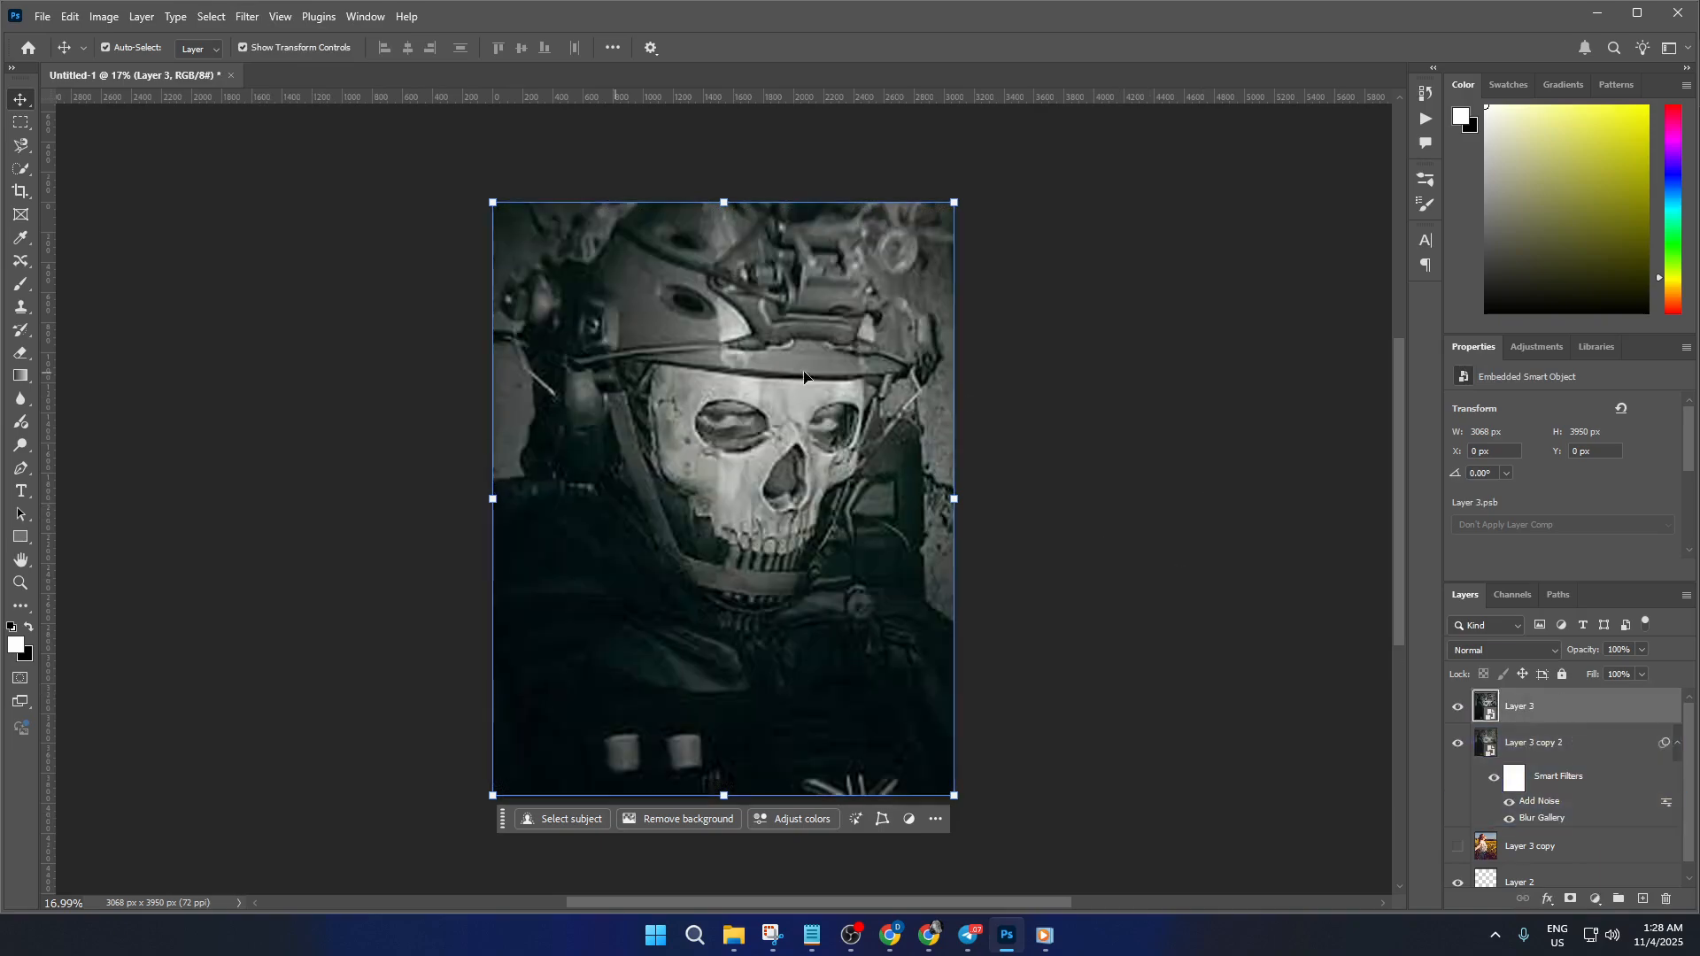
# Apply the Halftone Pattern sketch filter to Layer 3 with size 12, contrast 9 and the Dot pattern type
pyautogui.click(244, 17)
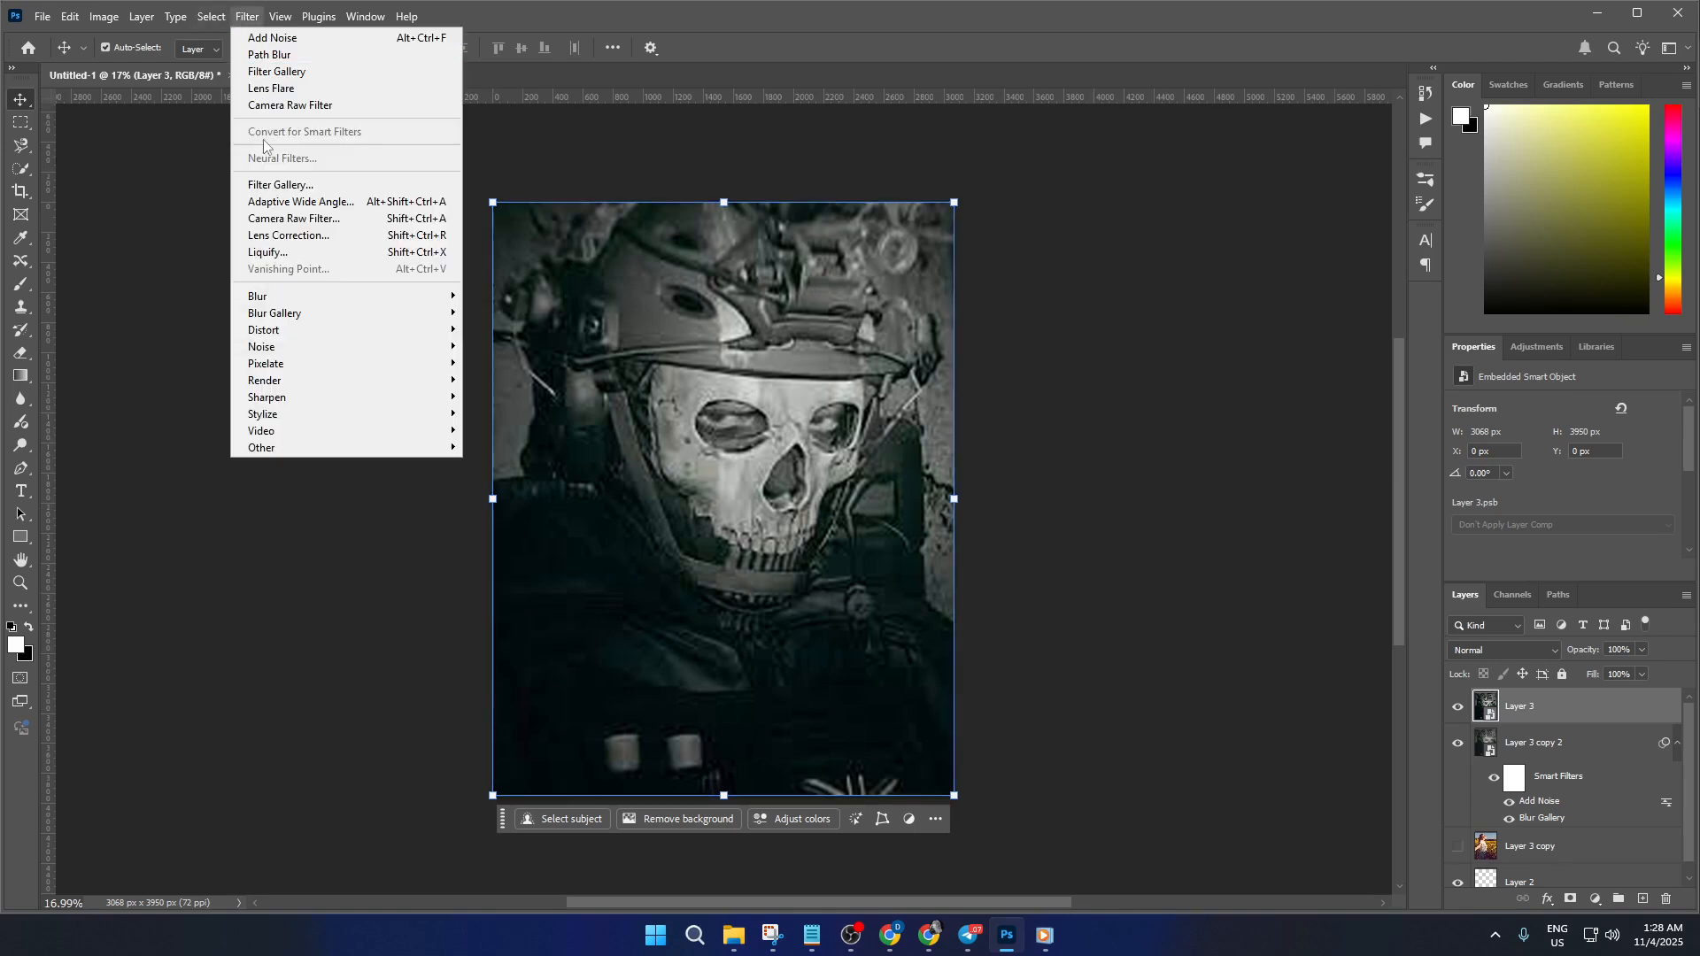
pyautogui.click(306, 185)
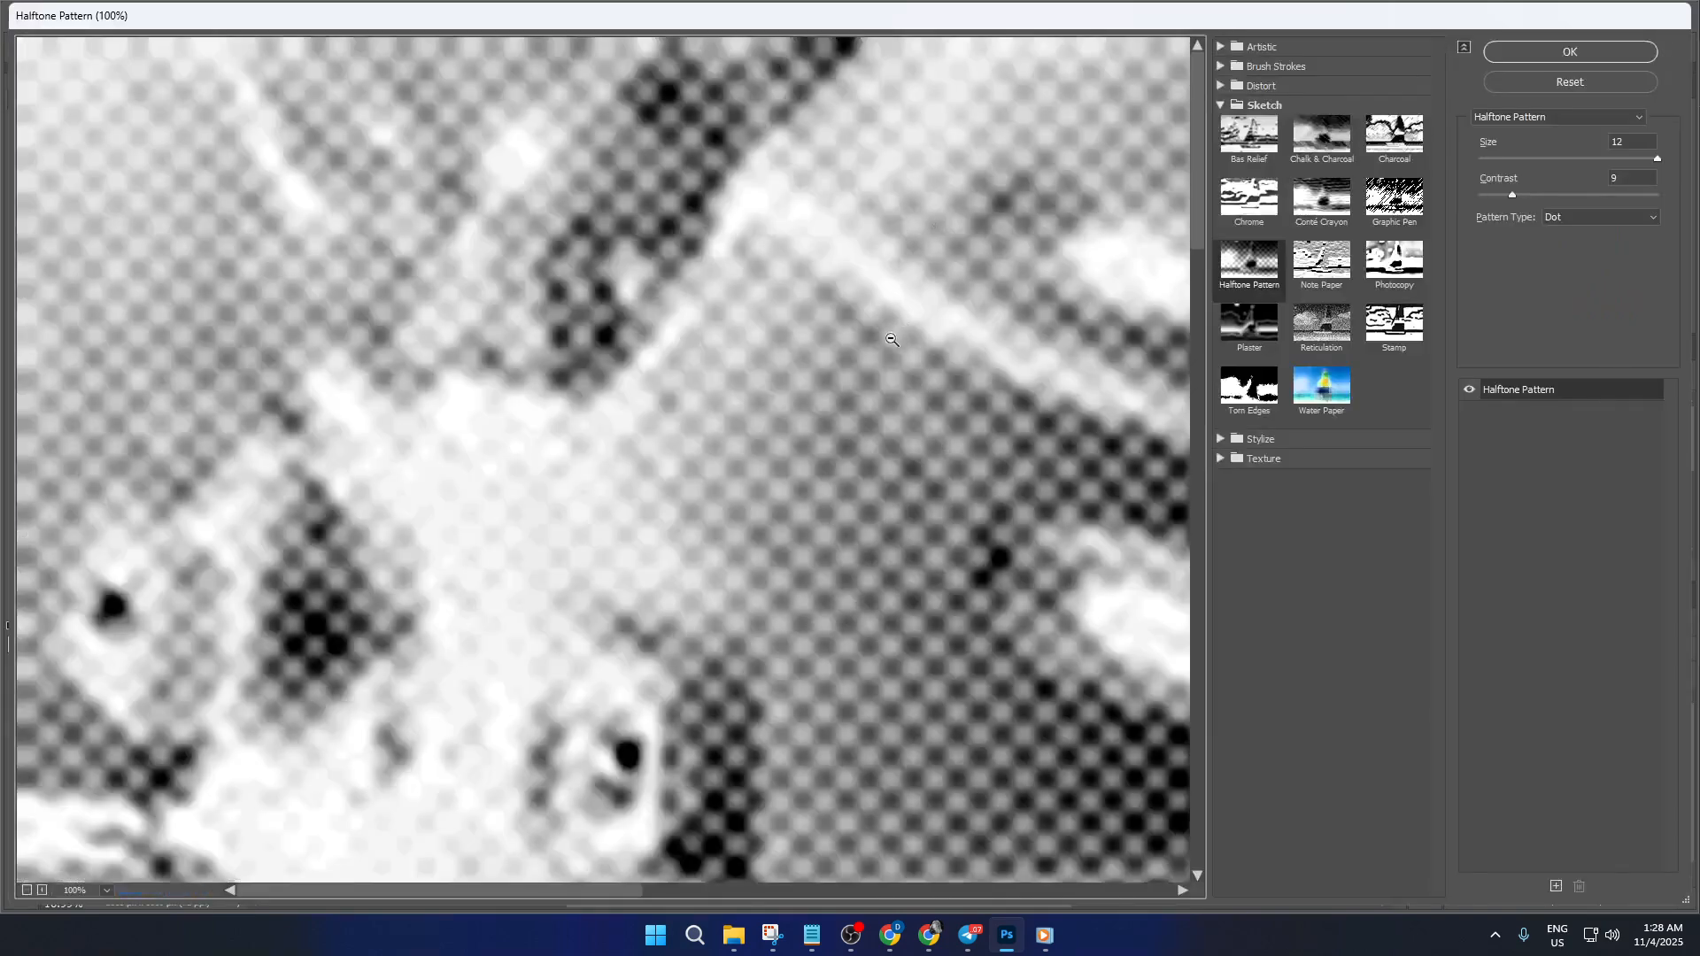
pyautogui.keyDown('alt'); pyautogui.scroll(-2, 890, 340); pyautogui.keyUp('alt')
pyautogui.scroll(-3, 890, 341)
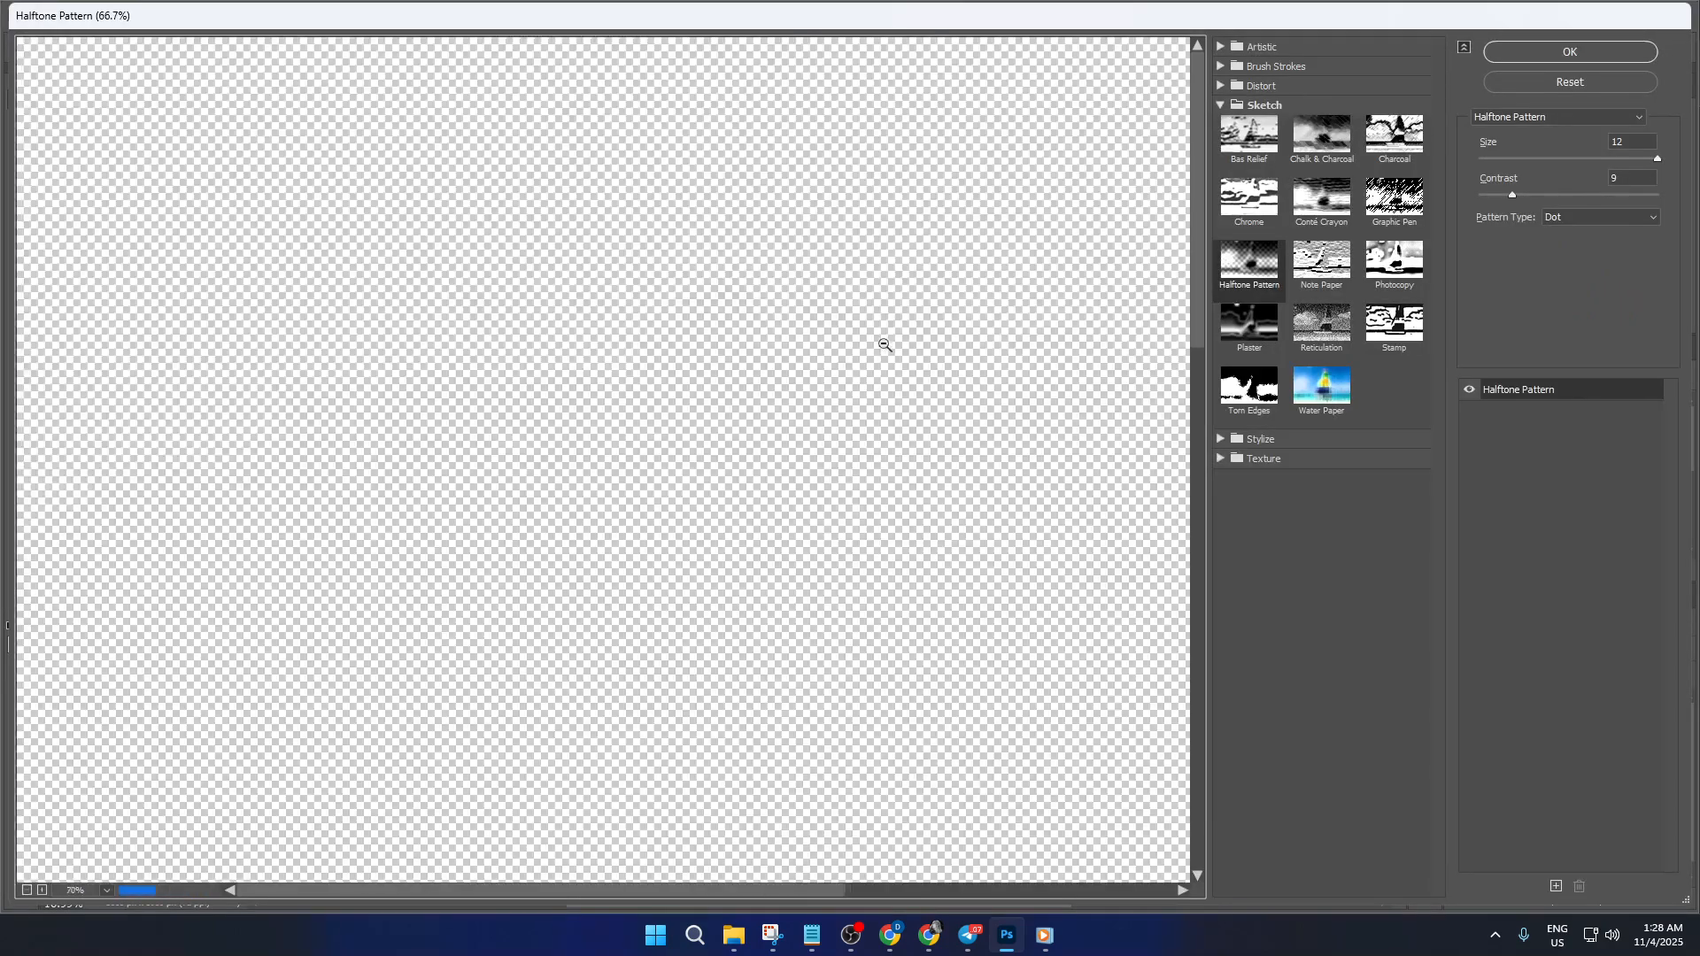
pyautogui.scroll(-3, 876, 345)
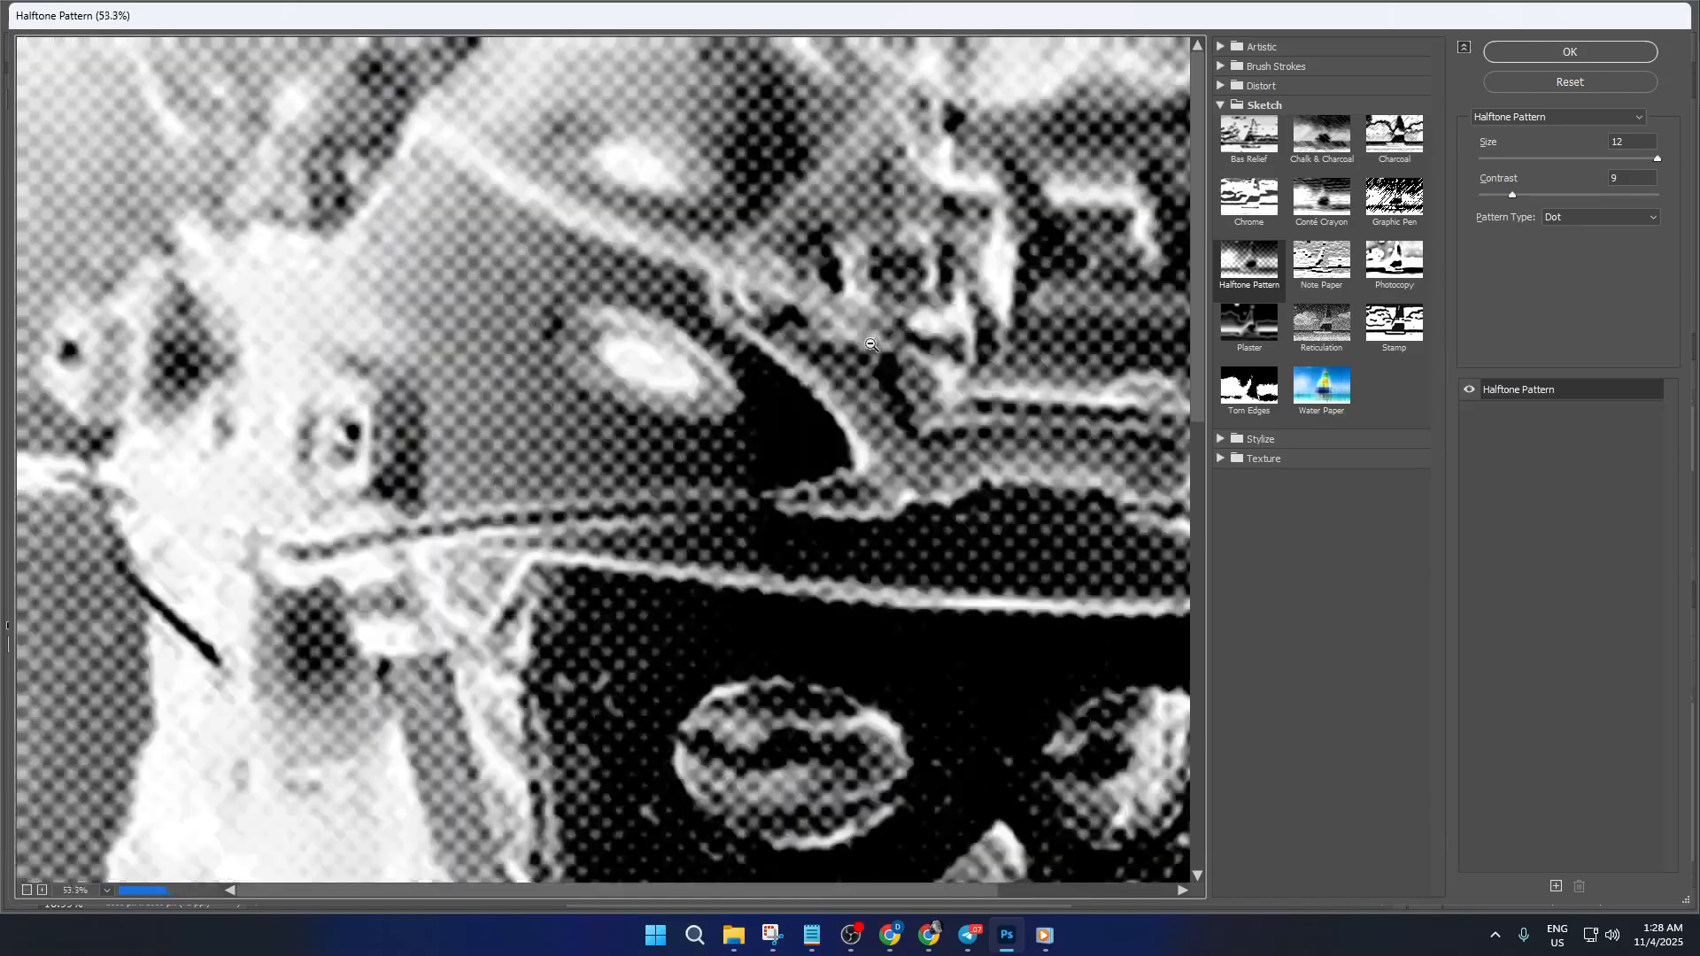
pyautogui.scroll(-3, 854, 352)
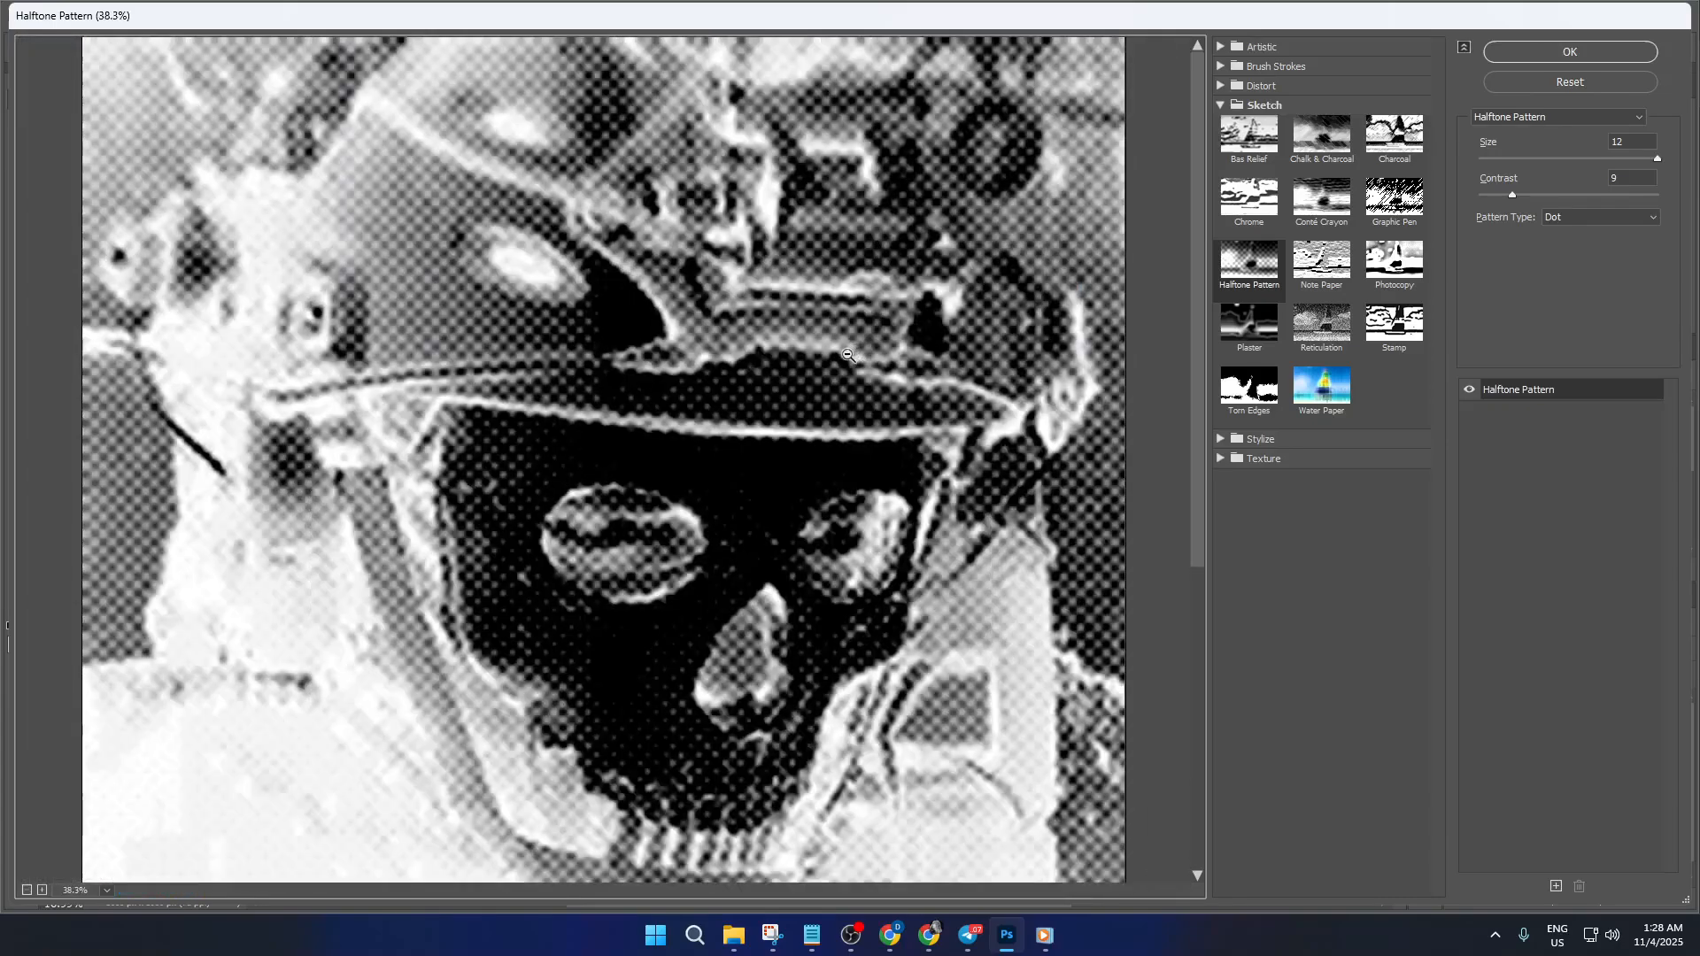
pyautogui.scroll(-1, 840, 363)
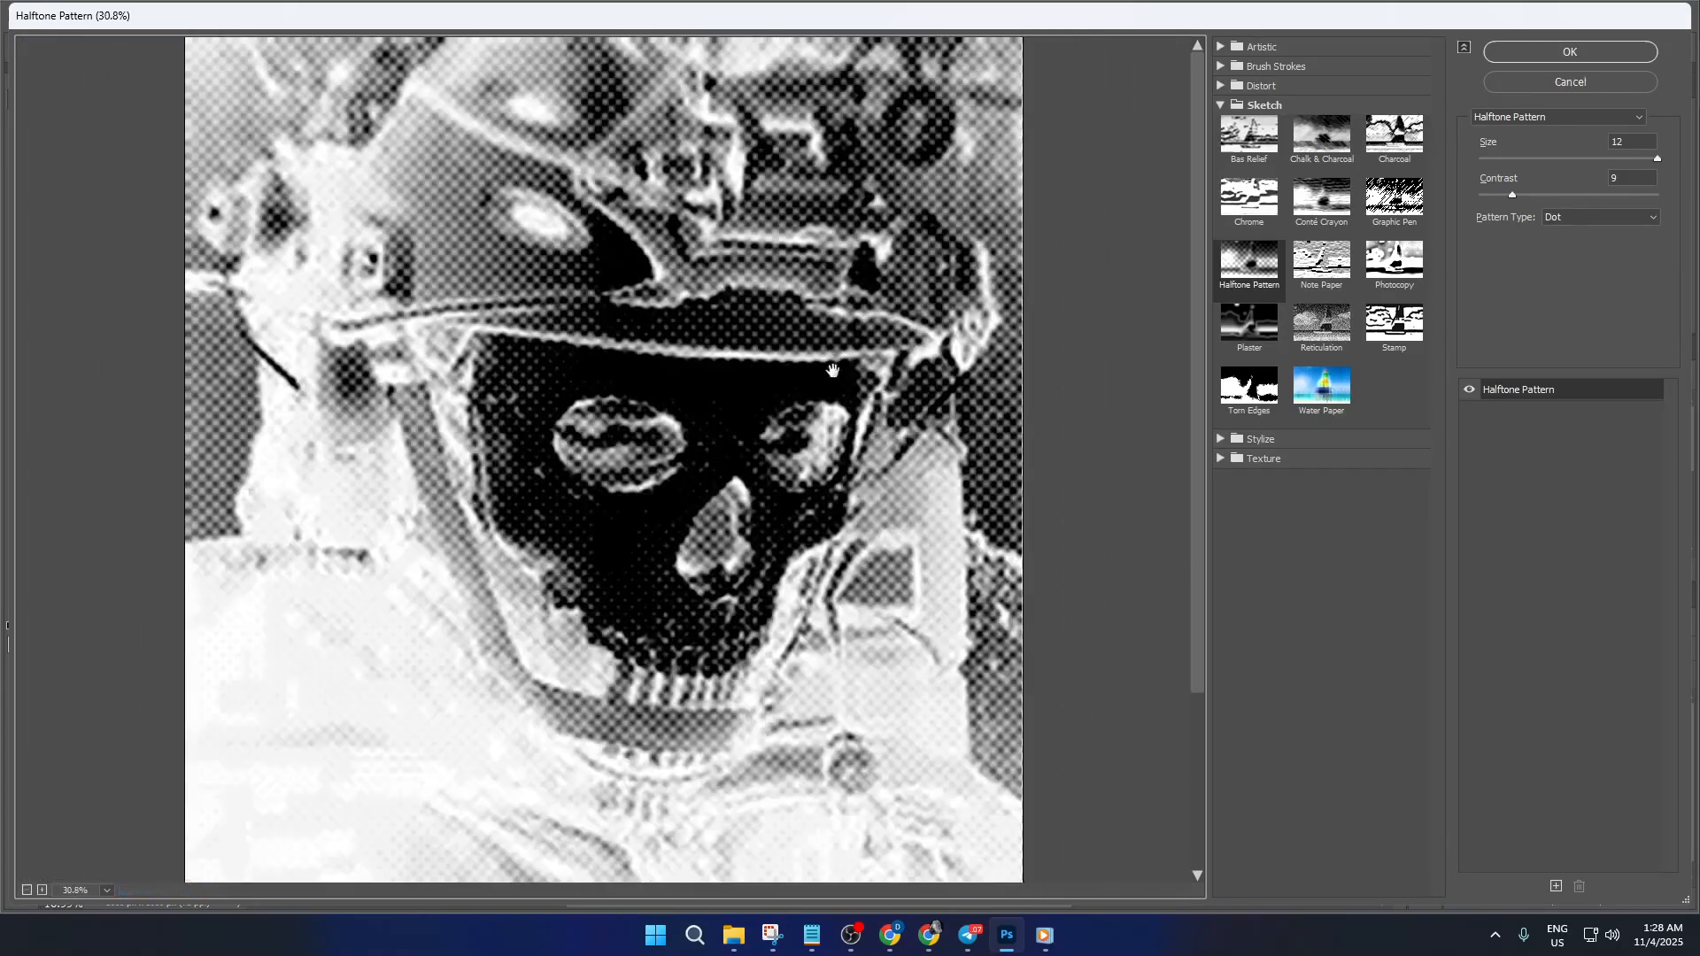
pyautogui.scroll(-1, 938, 394)
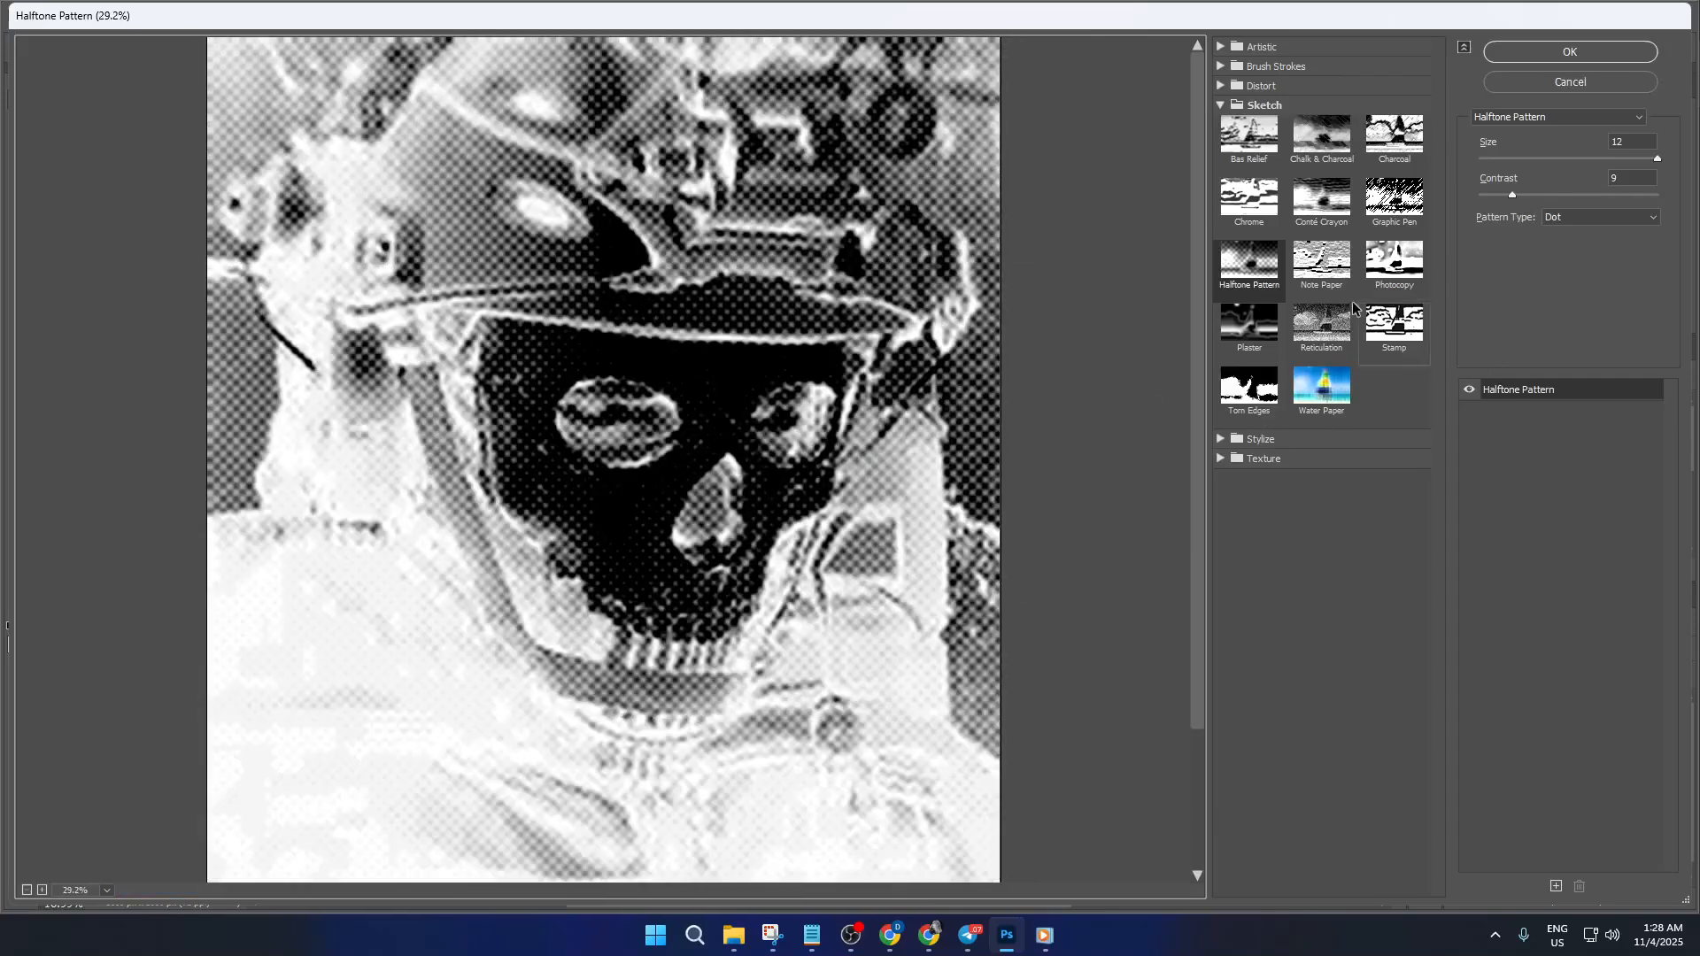
pyautogui.click(1598, 392)
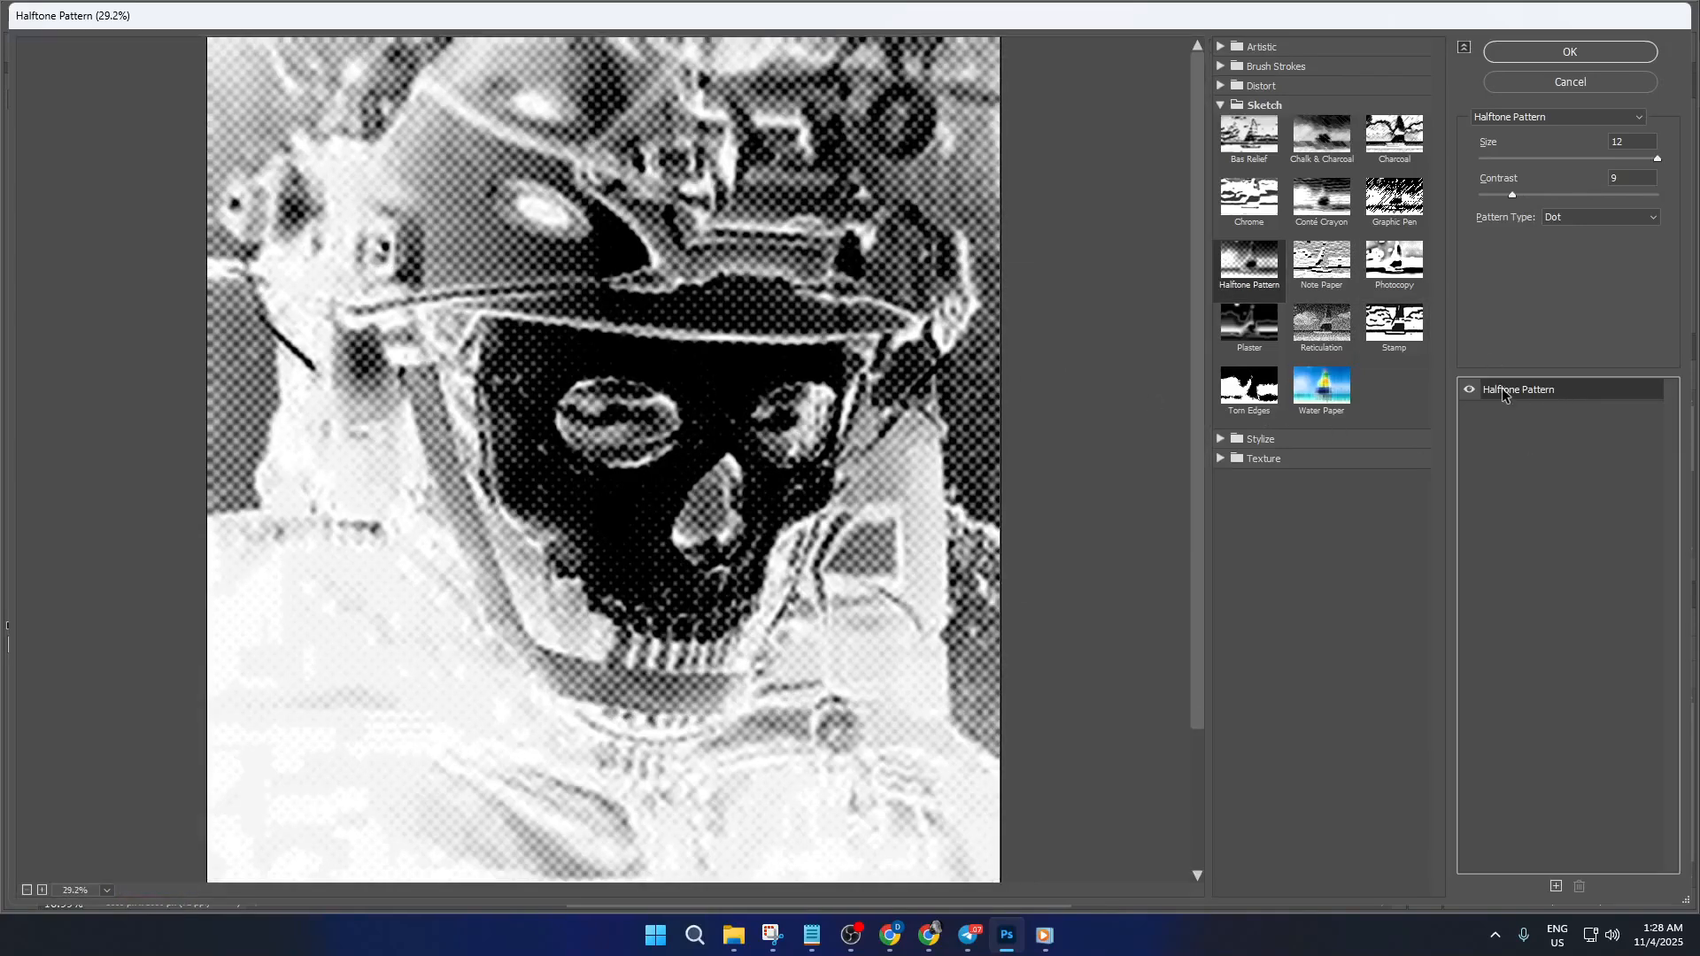
pyautogui.click(1262, 277)
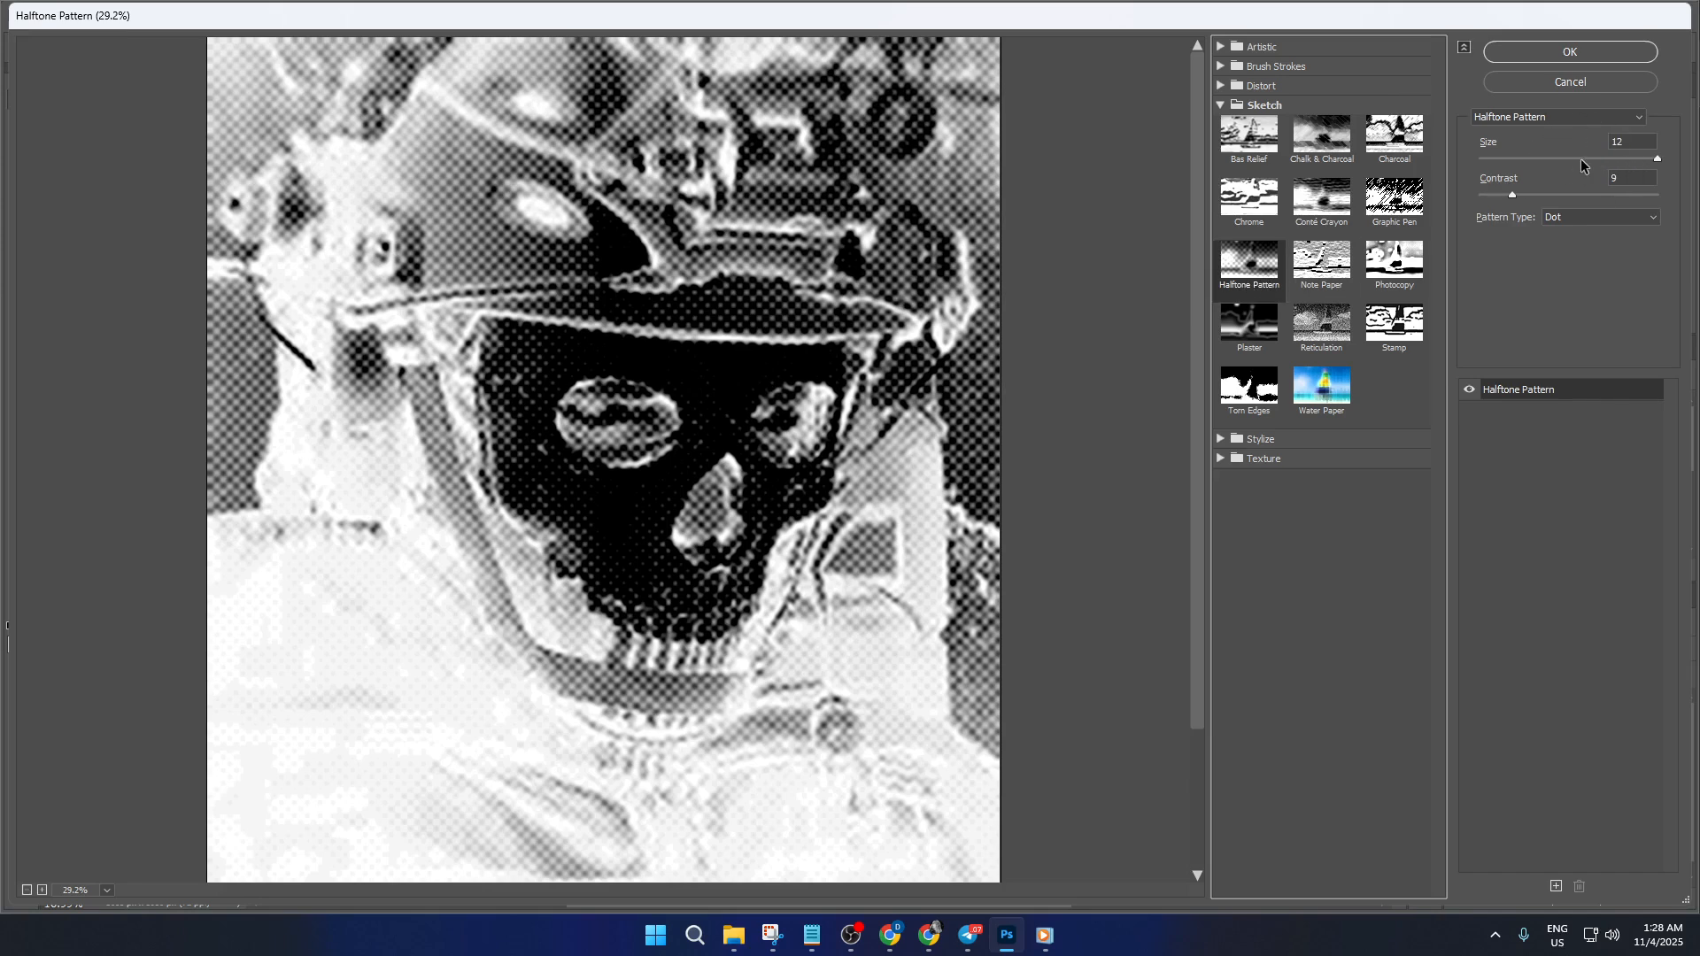
pyautogui.click(1604, 54)
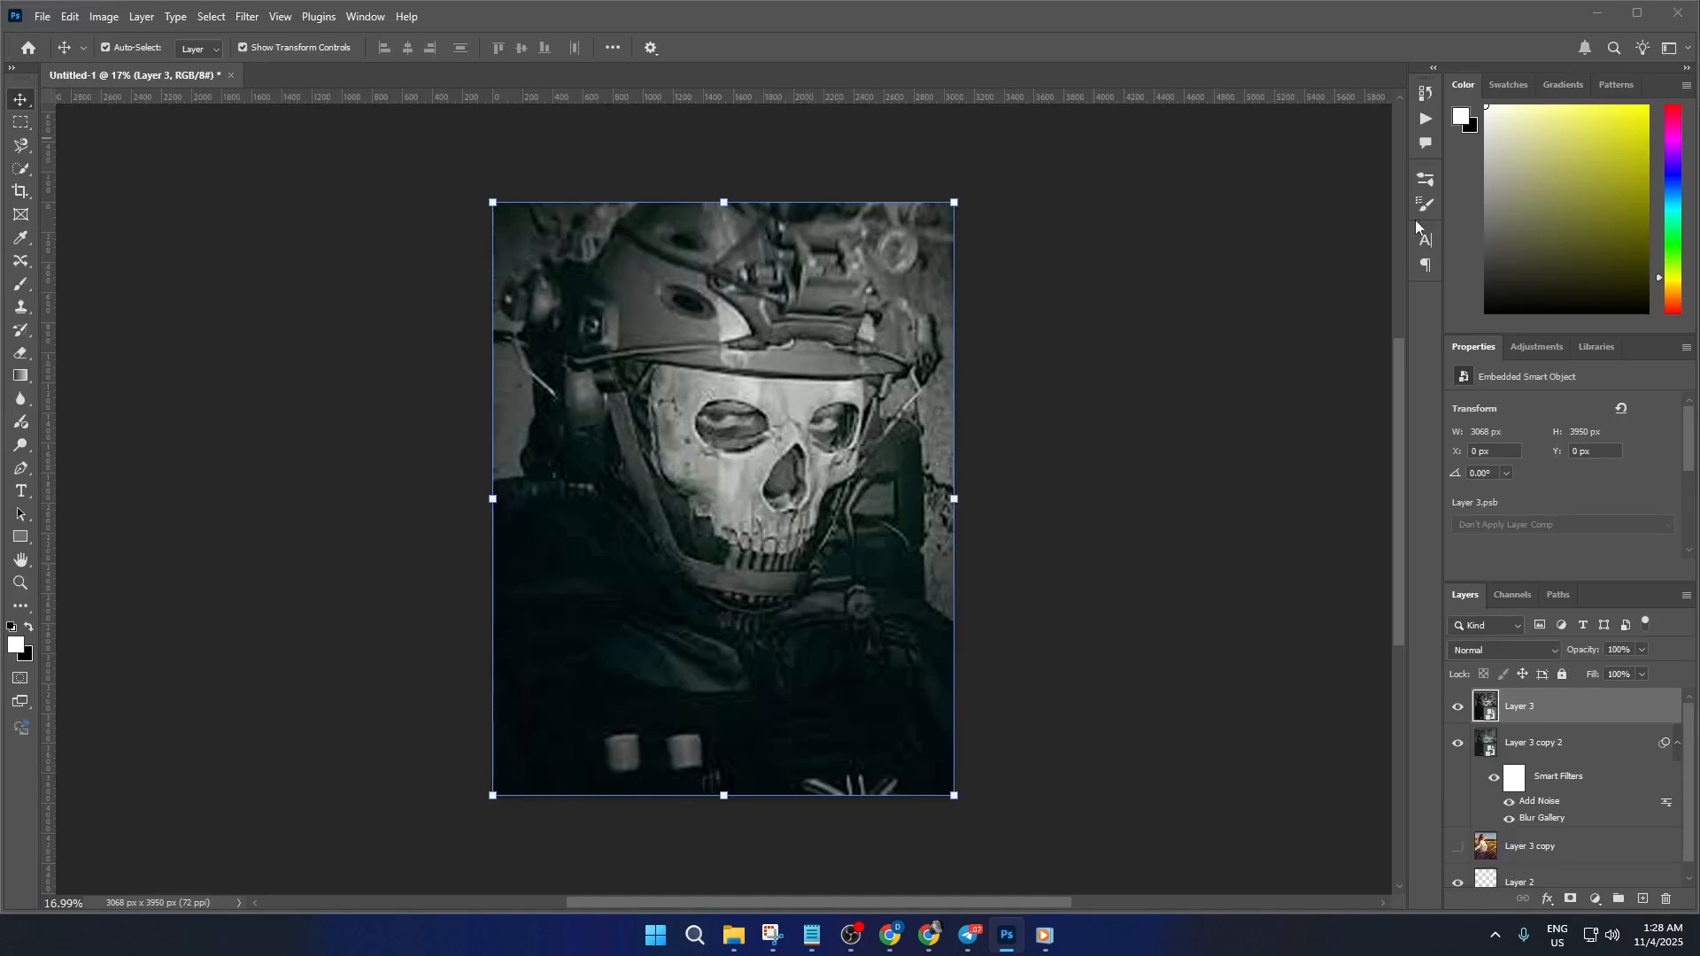